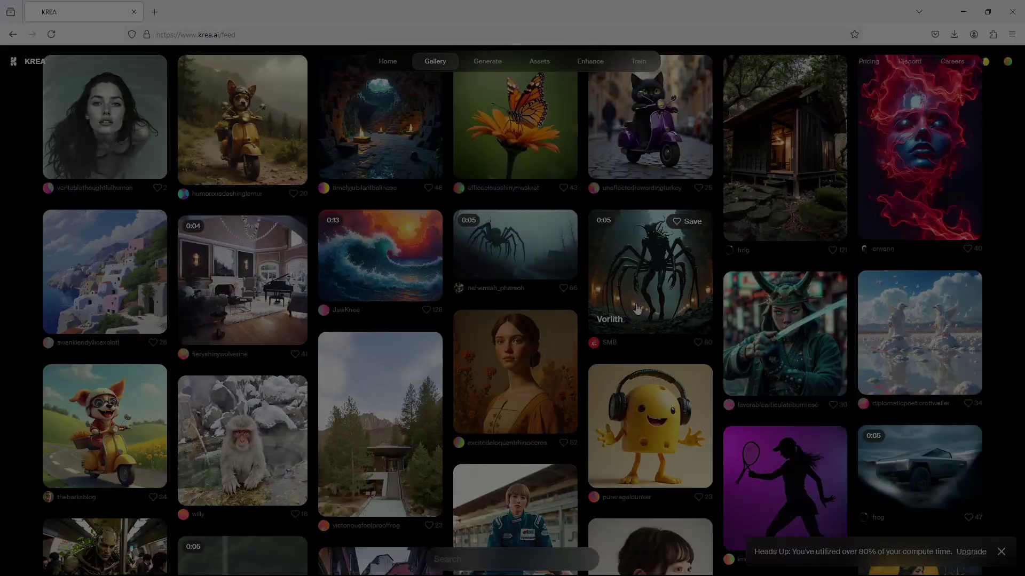
# Scroll down the community gallery feed and open the 'House in the Ocean' image in detail view
pyautogui.scroll(-10, 233, 254)
pyautogui.scroll(3, 234, 254)
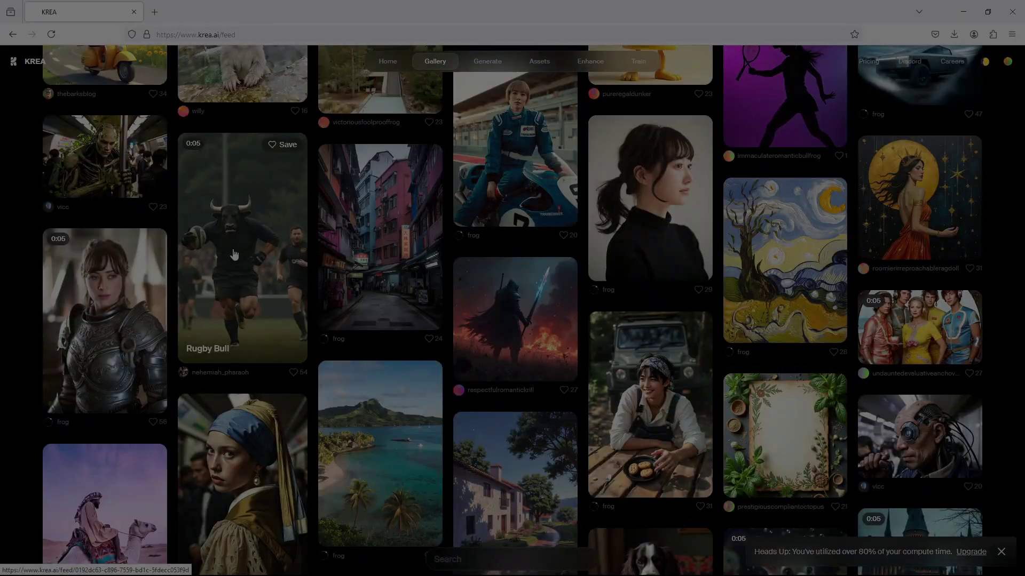
pyautogui.scroll(-20, 233, 254)
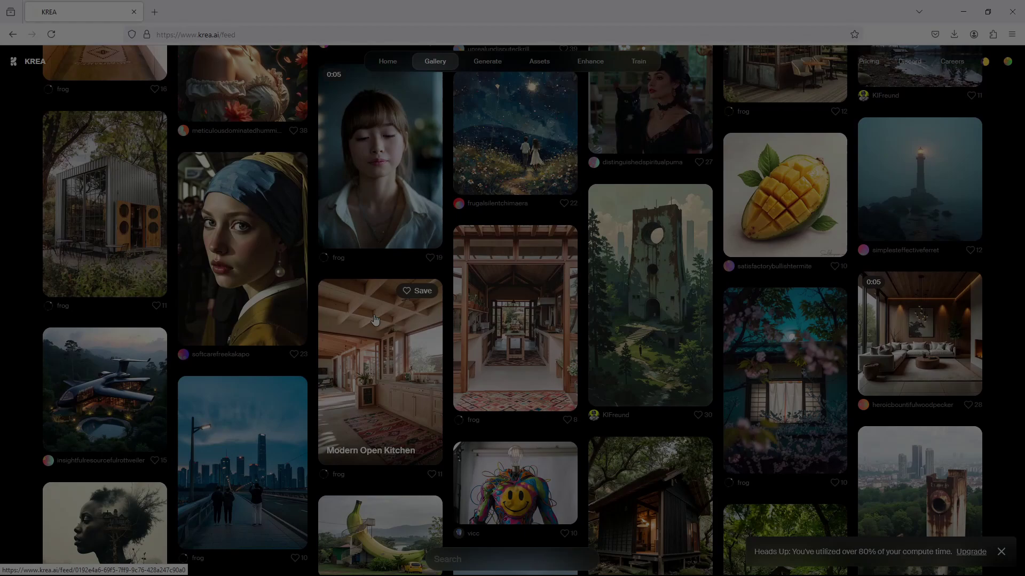
pyautogui.scroll(-15, 375, 319)
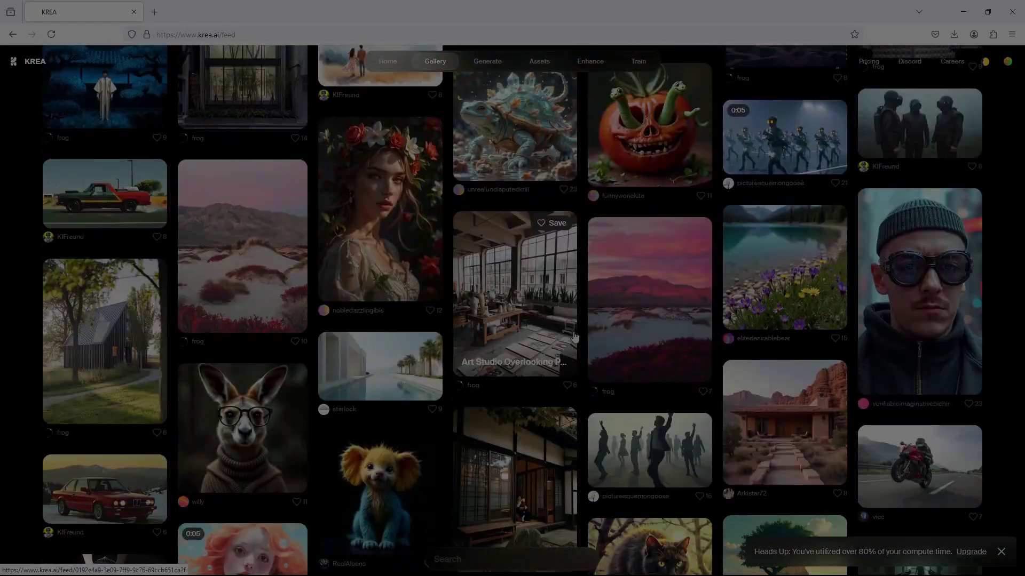
pyautogui.scroll(-15, 574, 337)
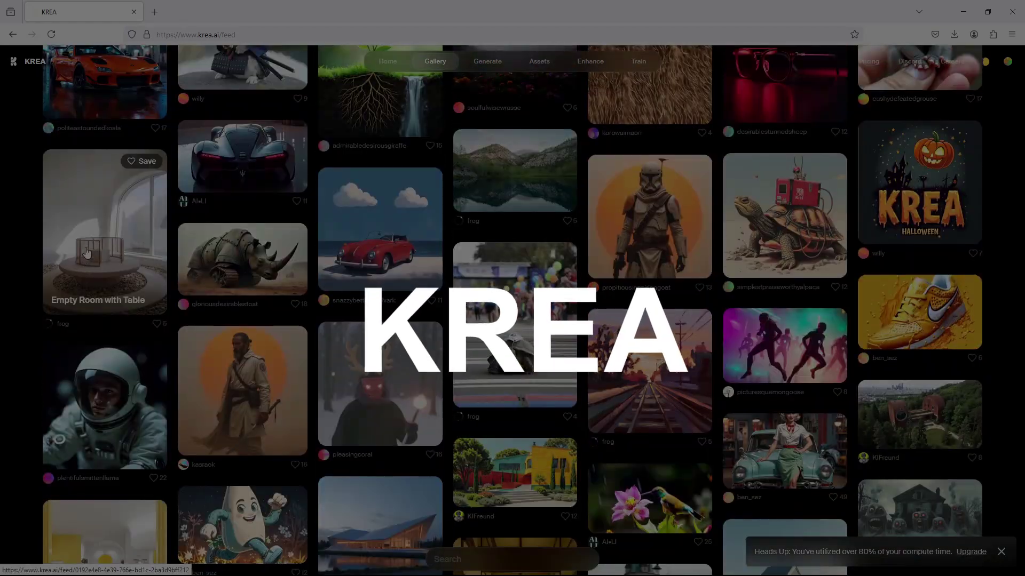
pyautogui.scroll(-5, 87, 252)
pyautogui.click(790, 299)
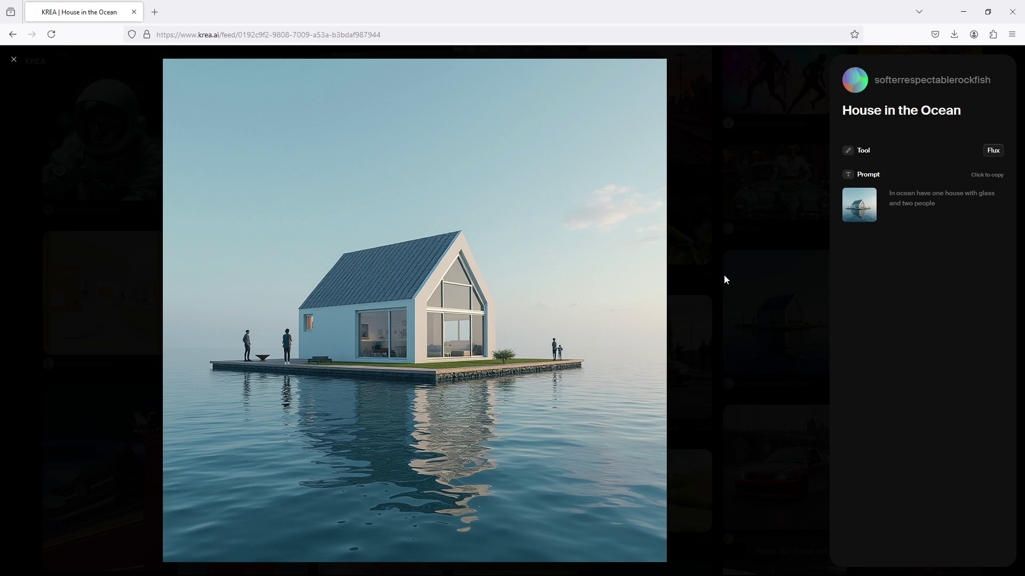
# Step through the 'Wooden House in Woods' and 'Glass House Tokyo' images in the gallery viewer
pyautogui.click(14, 60)
pyautogui.click(650, 330)
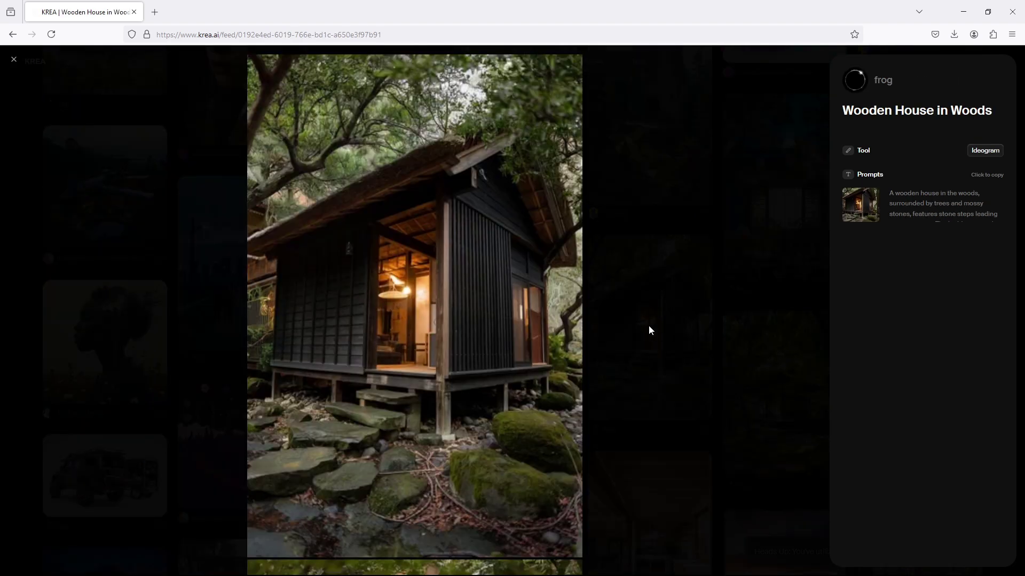
pyautogui.scroll(-5, 368, 381)
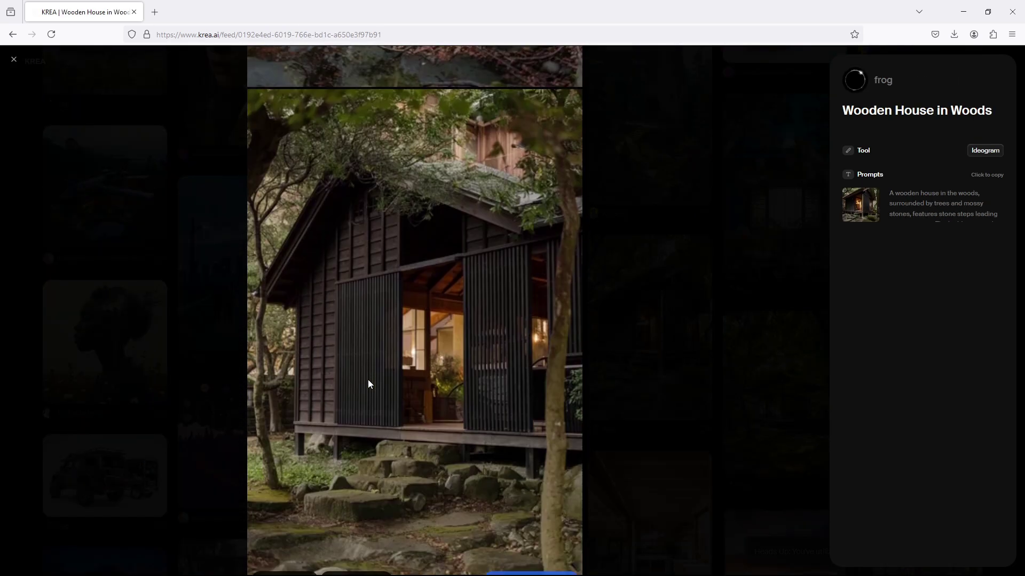
pyautogui.scroll(5, 373, 382)
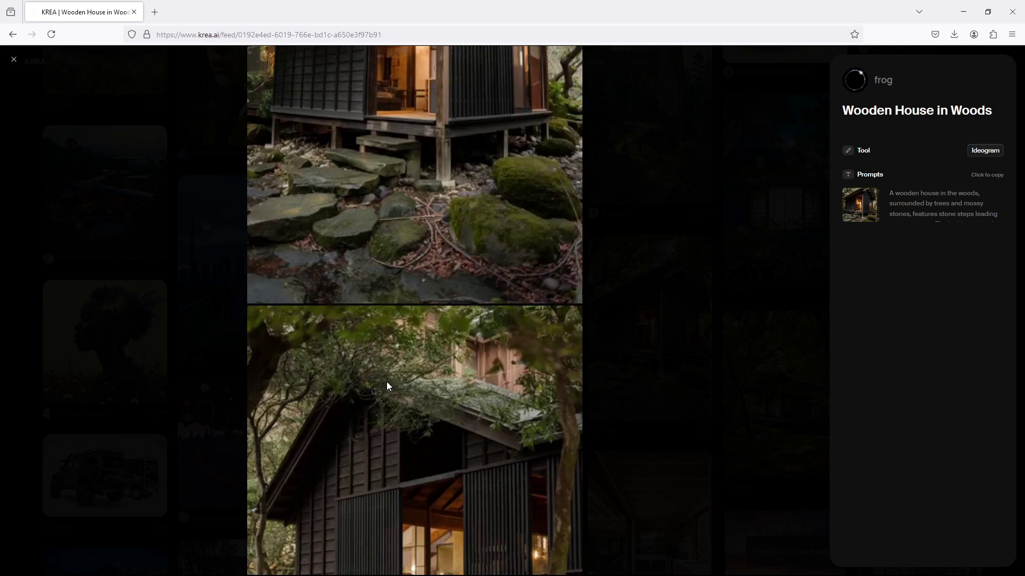
pyautogui.press('Right')
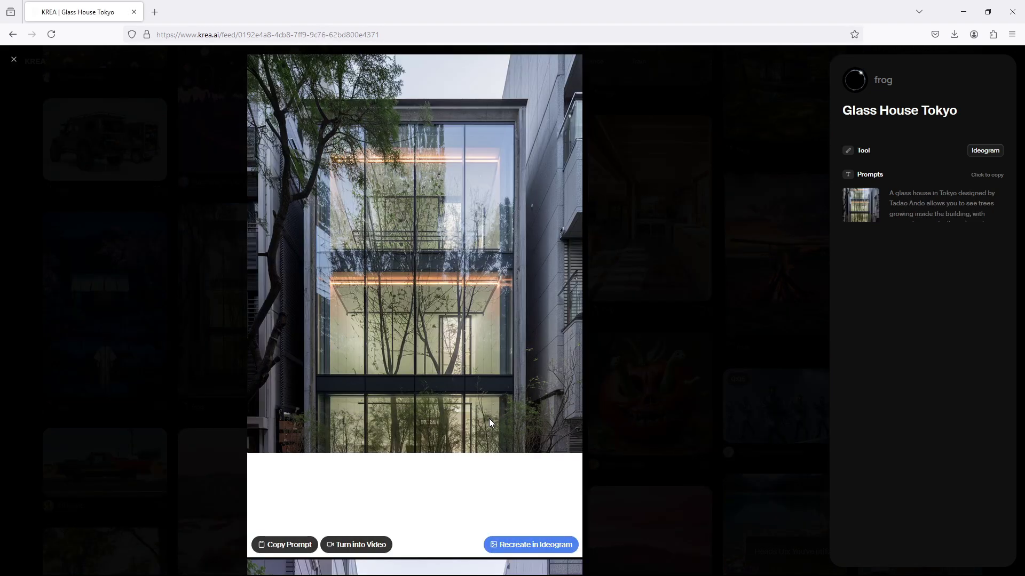
pyautogui.scroll(-5, 489, 418)
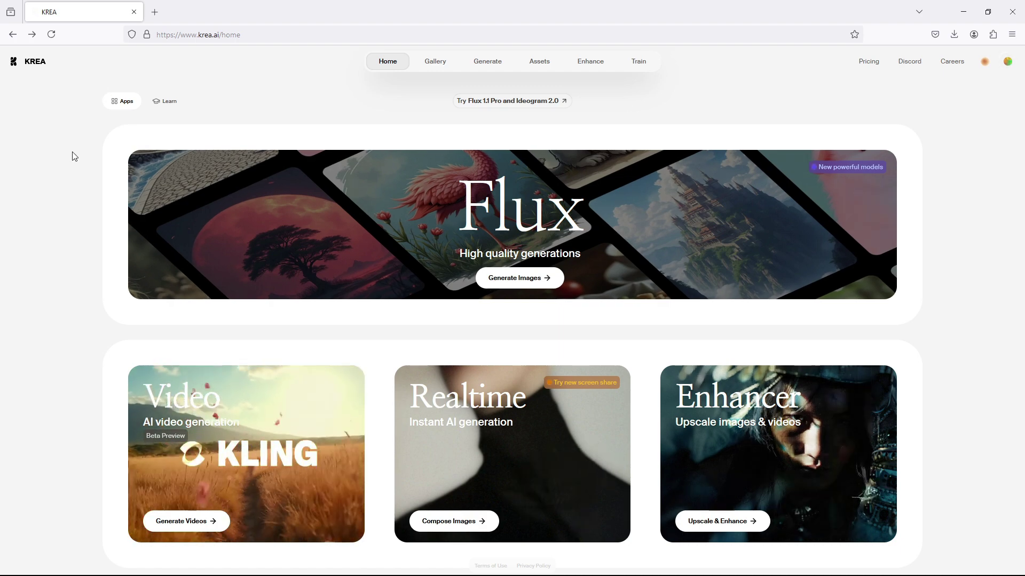
pyautogui.scroll(-3, 900, 340)
pyautogui.scroll(3, 901, 340)
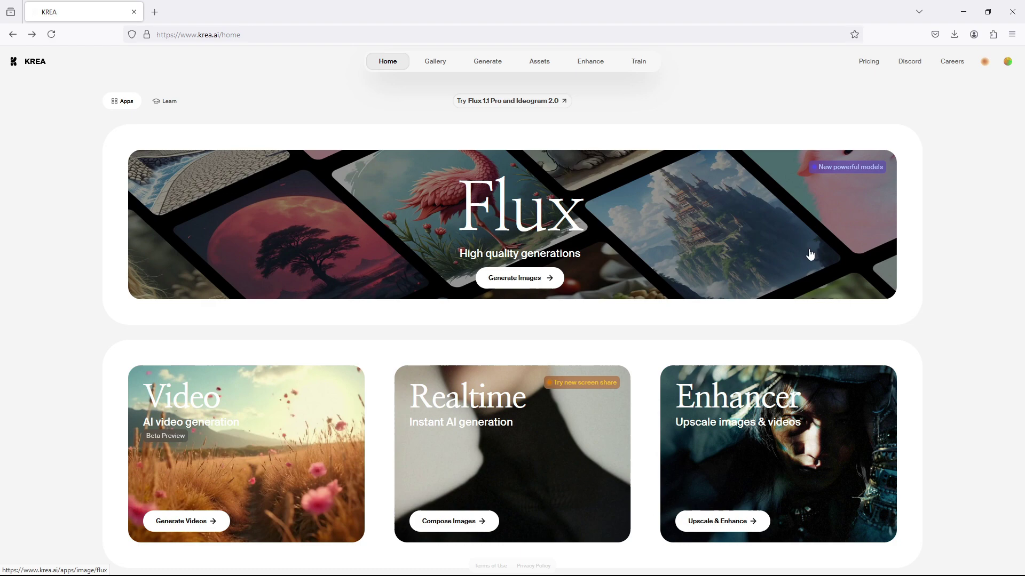
pyautogui.scroll(-3, 273, 324)
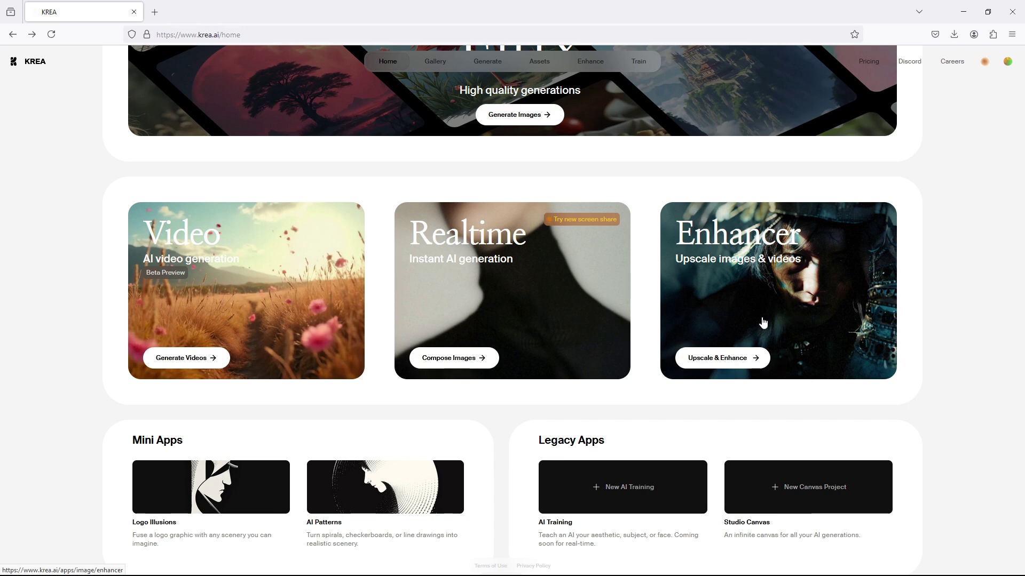
pyautogui.scroll(-1, 768, 317)
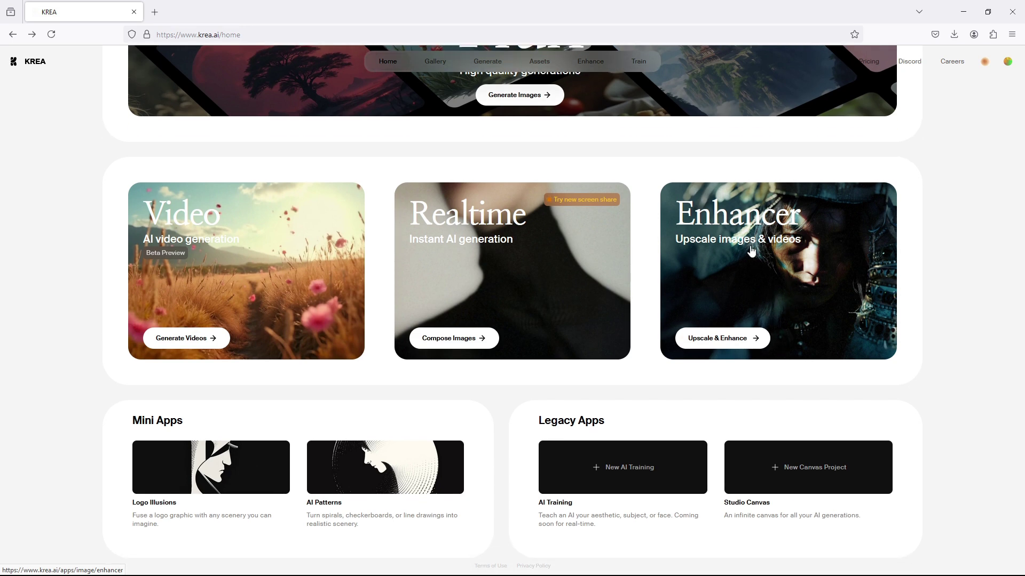
# Open the Enhancer app from the app cards on the KREA Home page
pyautogui.click(727, 300)
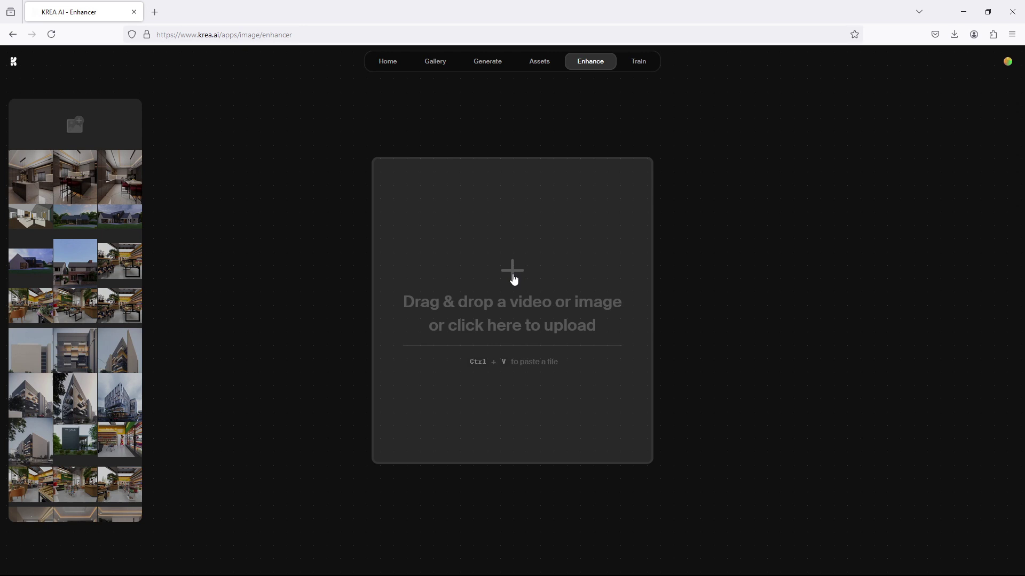
# Upload the 'Rear View' house render into the Enhancer, set to 2x upscaling
pyautogui.click(513, 278)
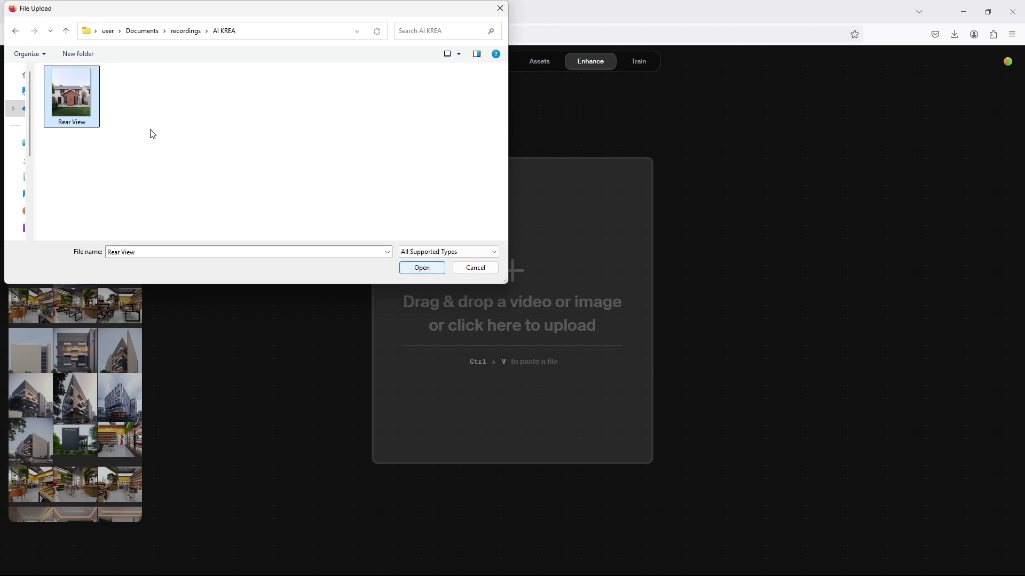
pyautogui.click(431, 272)
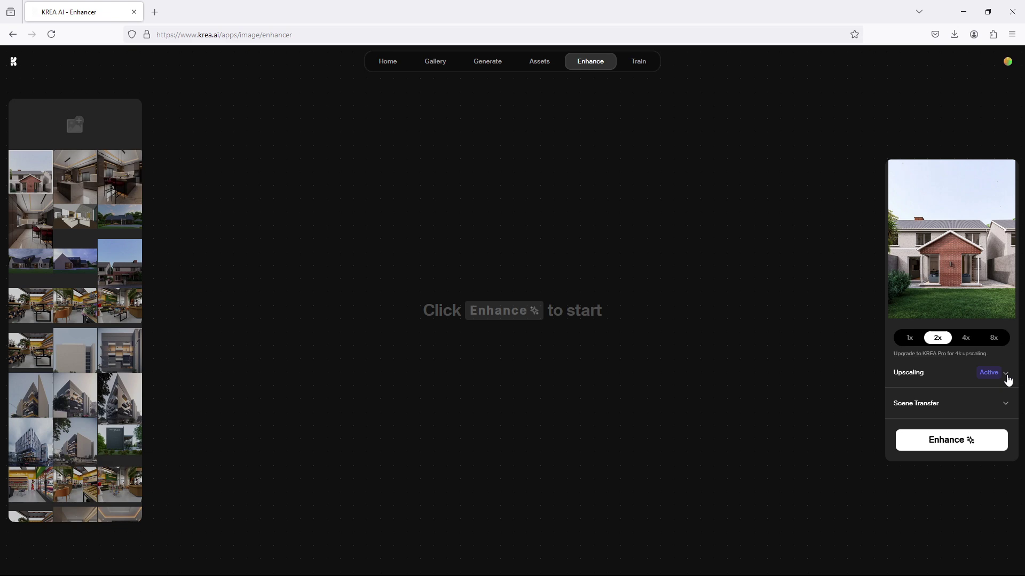
# In the Upscaling prompt, insert 'realistic' after 'depicts a' and delete the word 'white'
pyautogui.click(1006, 374)
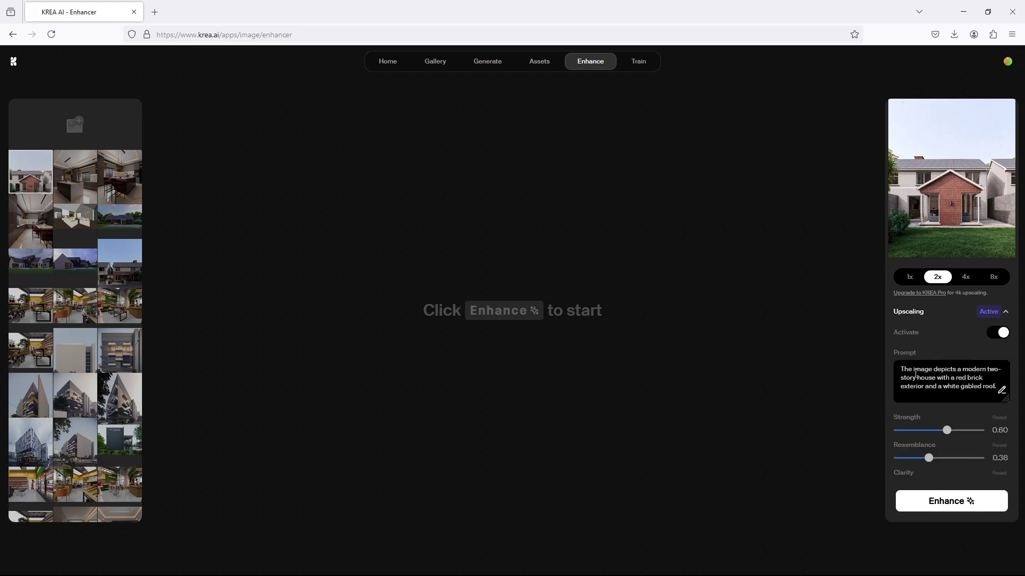
pyautogui.moveTo(902, 371); pyautogui.dragTo(986, 384)
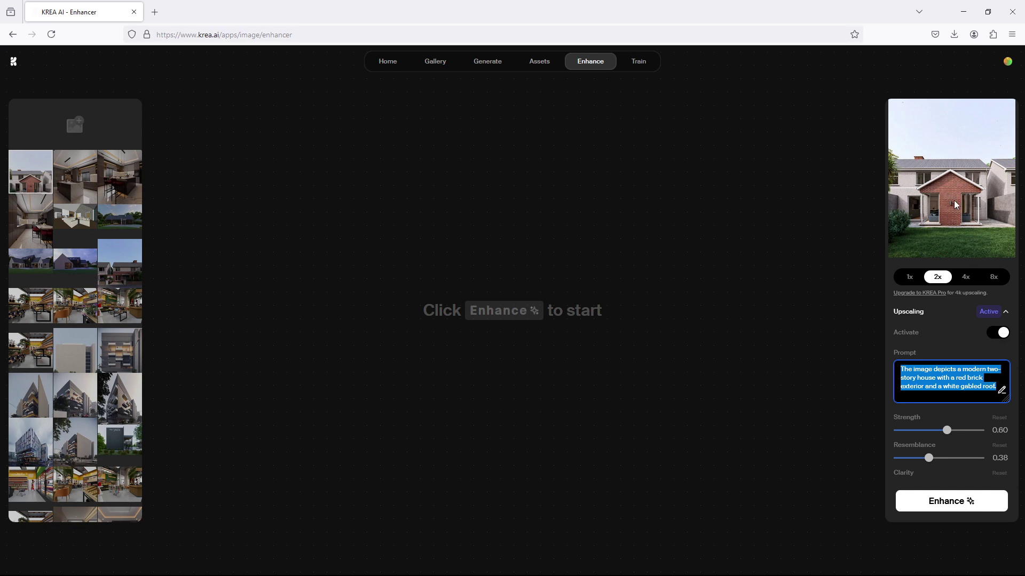
pyautogui.click(979, 386)
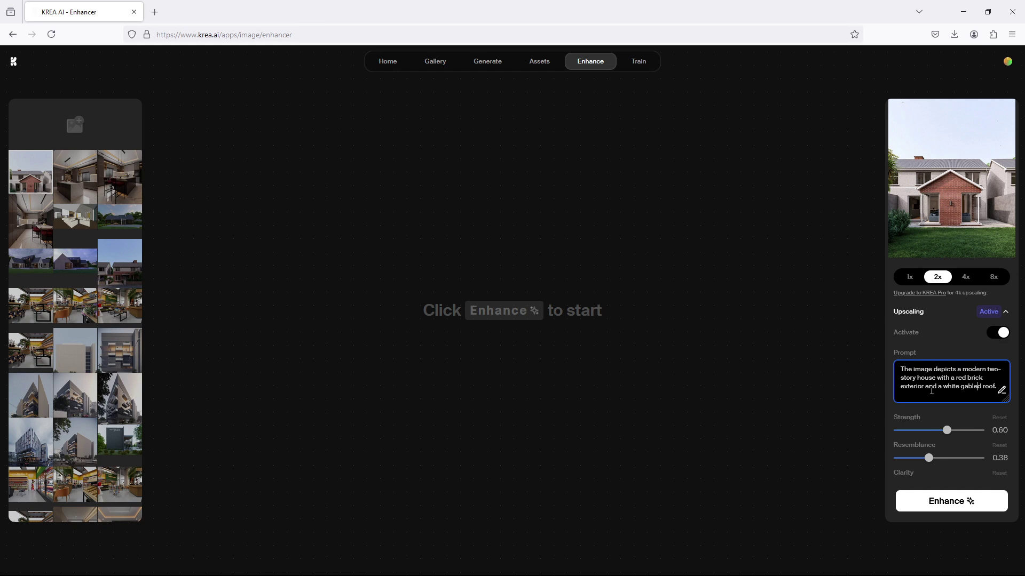
pyautogui.click(961, 369)
pyautogui.write('realis')
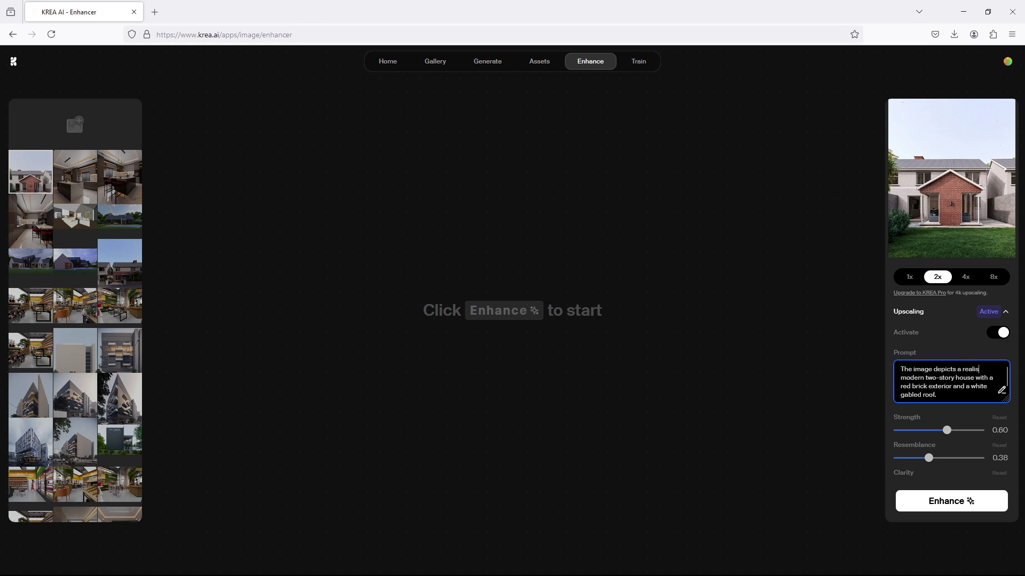
pyautogui.write('tic')
pyautogui.moveTo(989, 389); pyautogui.dragTo(972, 390)
pyautogui.press('BackSpace')
# Adjust the Enhancer Strength slider, bringing it down to 0.45
pyautogui.scroll(-2, 972, 421)
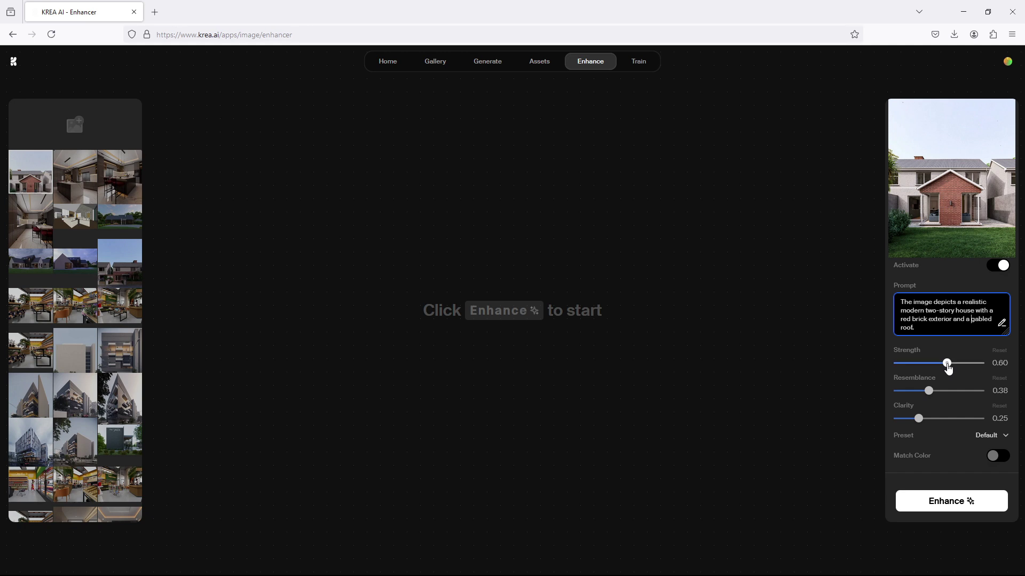
pyautogui.moveTo(948, 368); pyautogui.dragTo(959, 384)
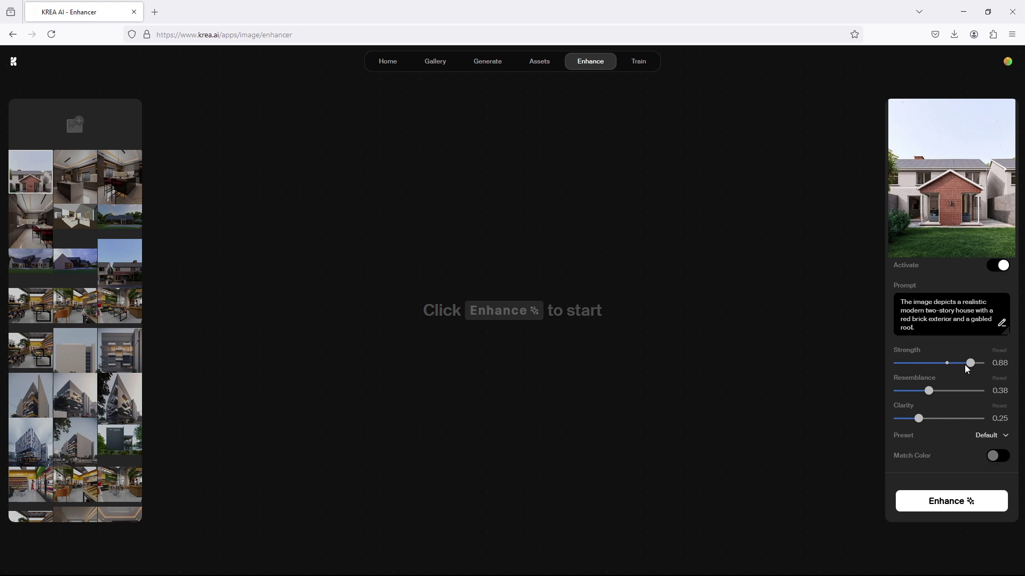
pyautogui.moveTo(971, 368); pyautogui.dragTo(934, 375)
# Raise the Resemblance slider to 0.70
pyautogui.moveTo(929, 395); pyautogui.dragTo(956, 393)
pyautogui.moveTo(955, 393); pyautogui.dragTo(956, 392)
pyautogui.scroll(-1, 950, 421)
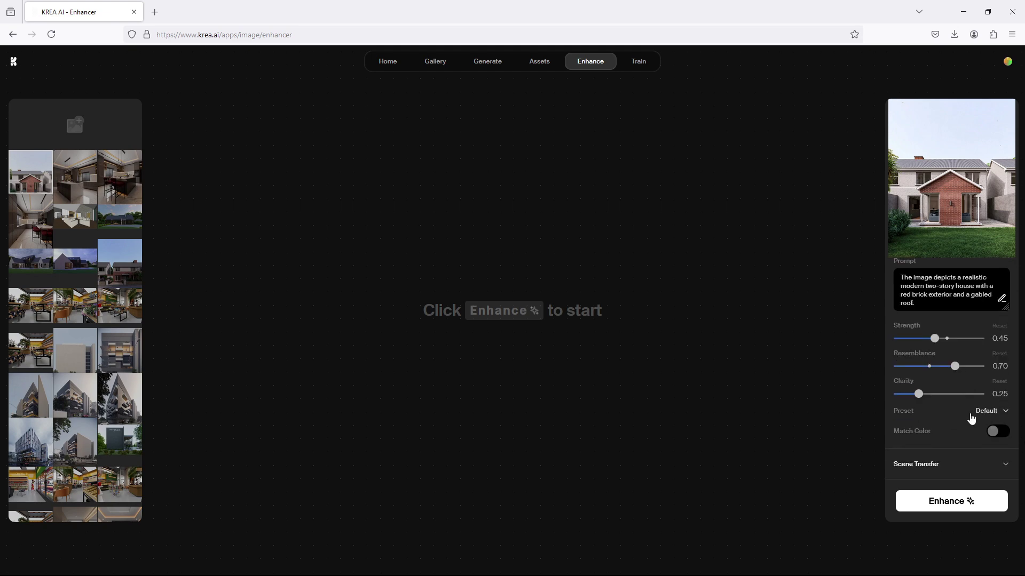
pyautogui.click(951, 501)
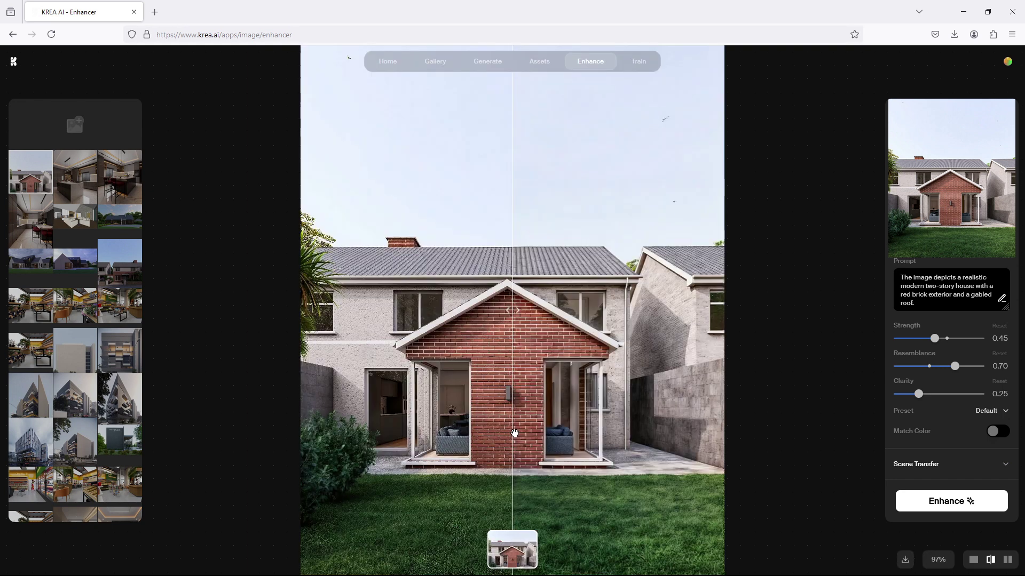
pyautogui.moveTo(513, 426); pyautogui.dragTo(316, 323)
pyautogui.scroll(10, 578, 533)
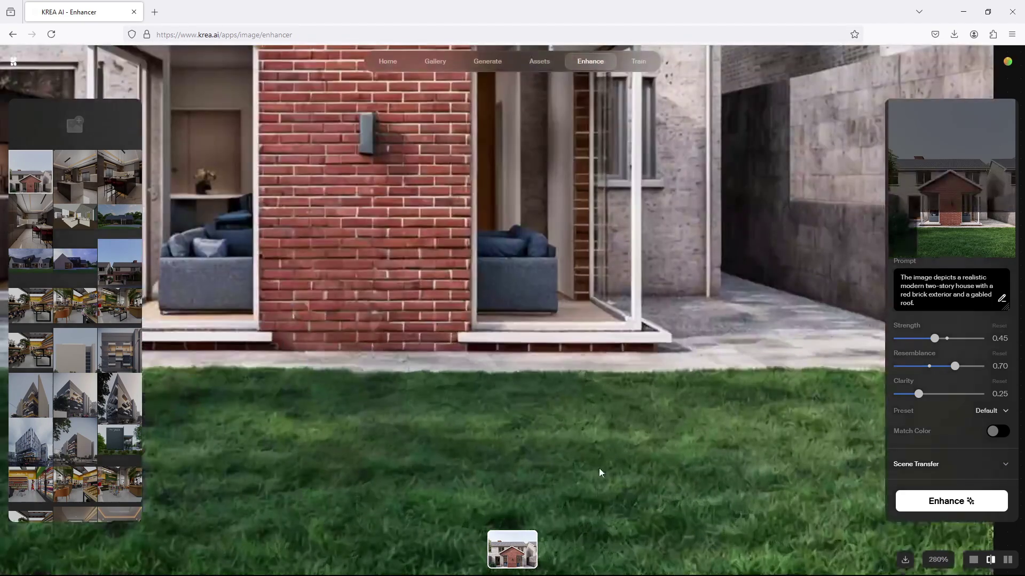
pyautogui.scroll(-8, 606, 372)
pyautogui.scroll(6, 613, 405)
pyautogui.scroll(-8, 651, 418)
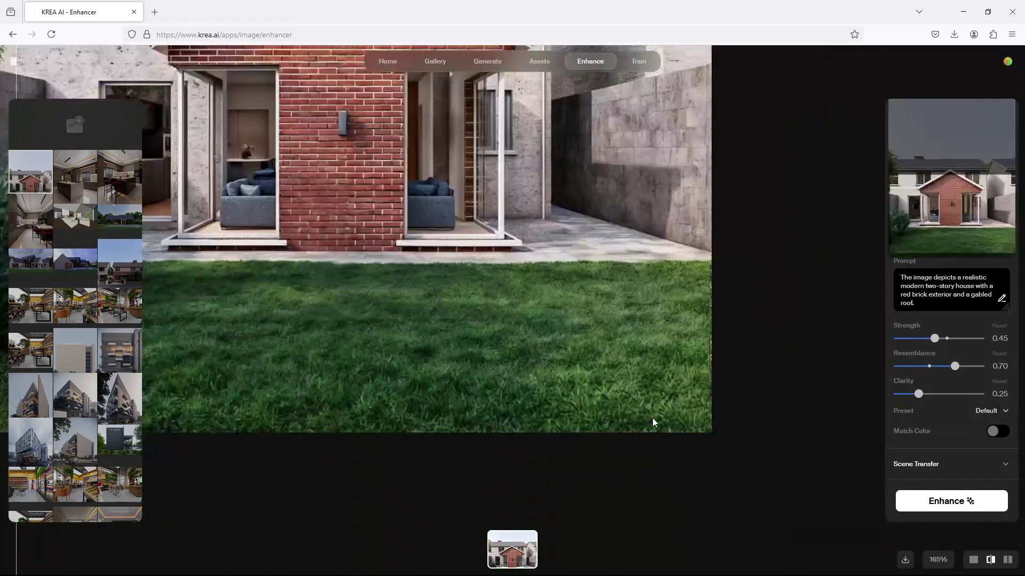
pyautogui.scroll(5, 535, 386)
pyautogui.scroll(-4, 480, 385)
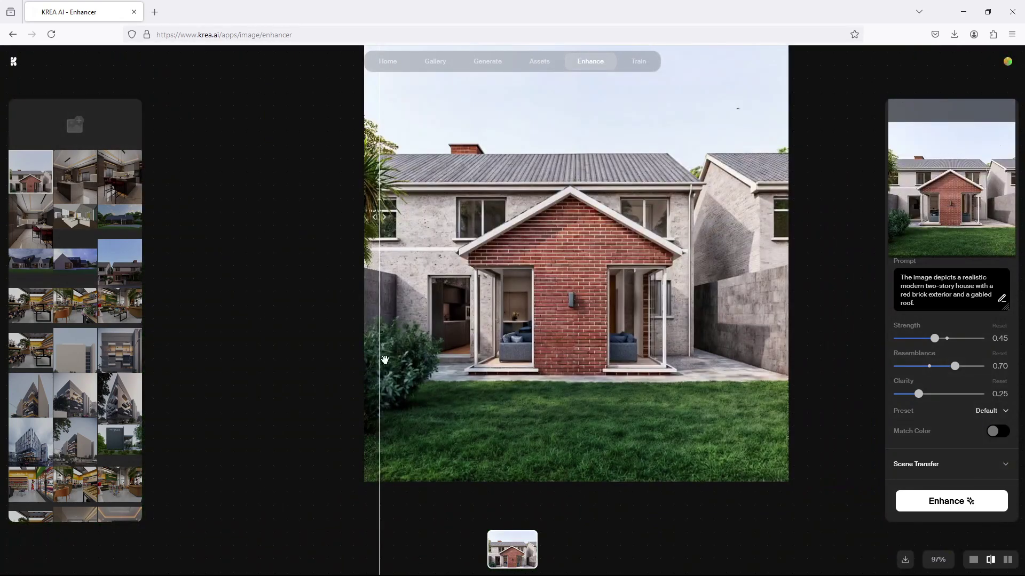
pyautogui.moveTo(384, 360); pyautogui.dragTo(633, 409)
pyautogui.scroll(3, 737, 425)
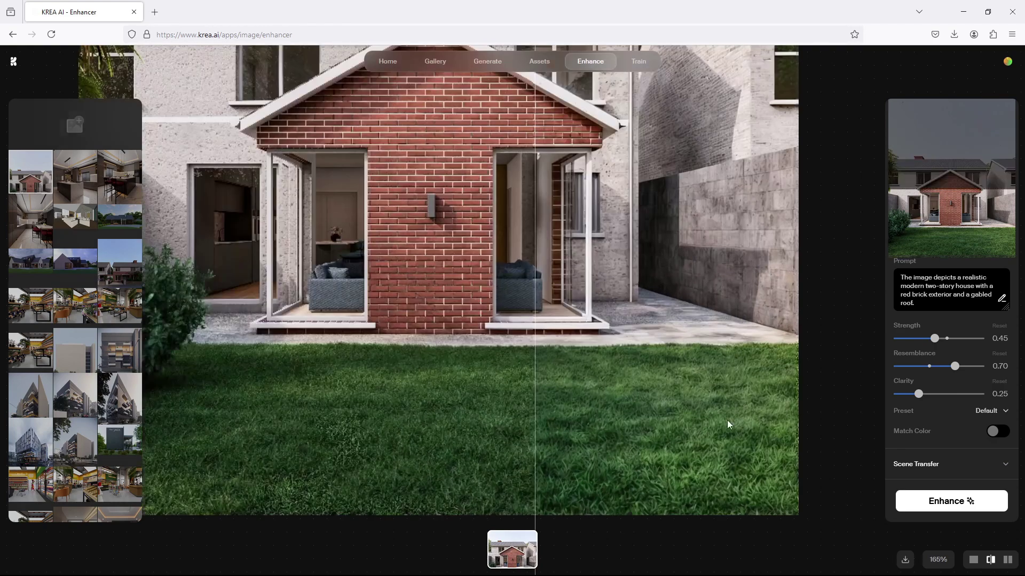
pyautogui.scroll(2, 727, 420)
pyautogui.scroll(-5, 582, 373)
pyautogui.moveTo(559, 373); pyautogui.dragTo(334, 339)
pyautogui.scroll(6, 475, 422)
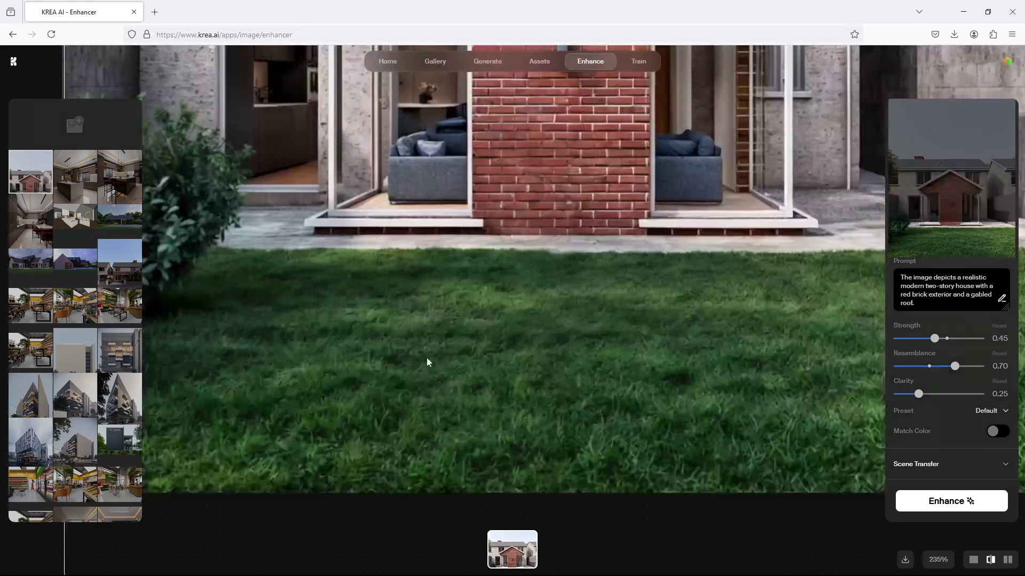
pyautogui.scroll(-6, 447, 376)
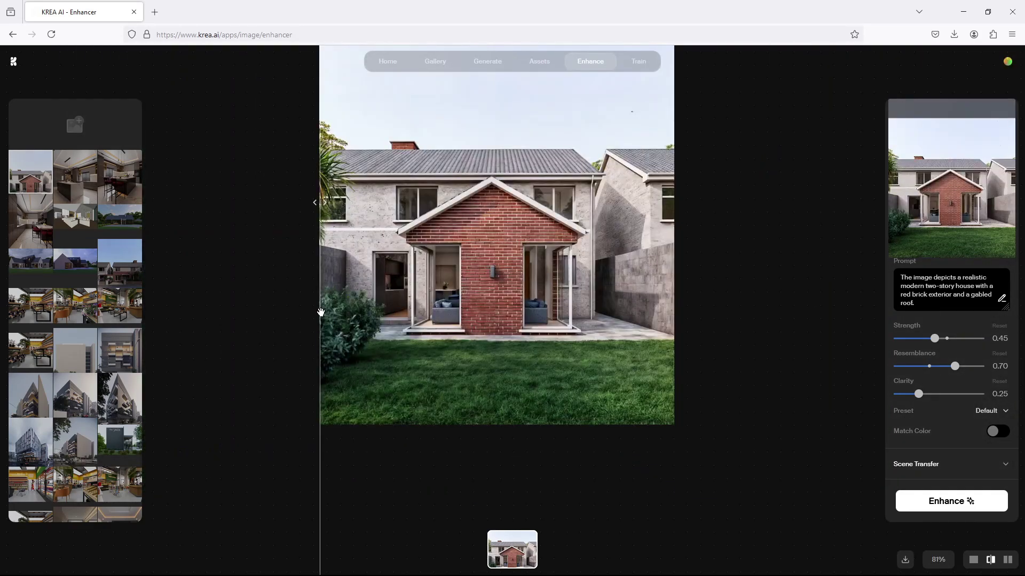
pyautogui.moveTo(320, 315)
pyautogui.mouseDown()
pyautogui.moveTo(658, 337)
pyautogui.moveTo(318, 314)
pyautogui.mouseUp()
pyautogui.scroll(3, 374, 214)
pyautogui.scroll(-5, 373, 214)
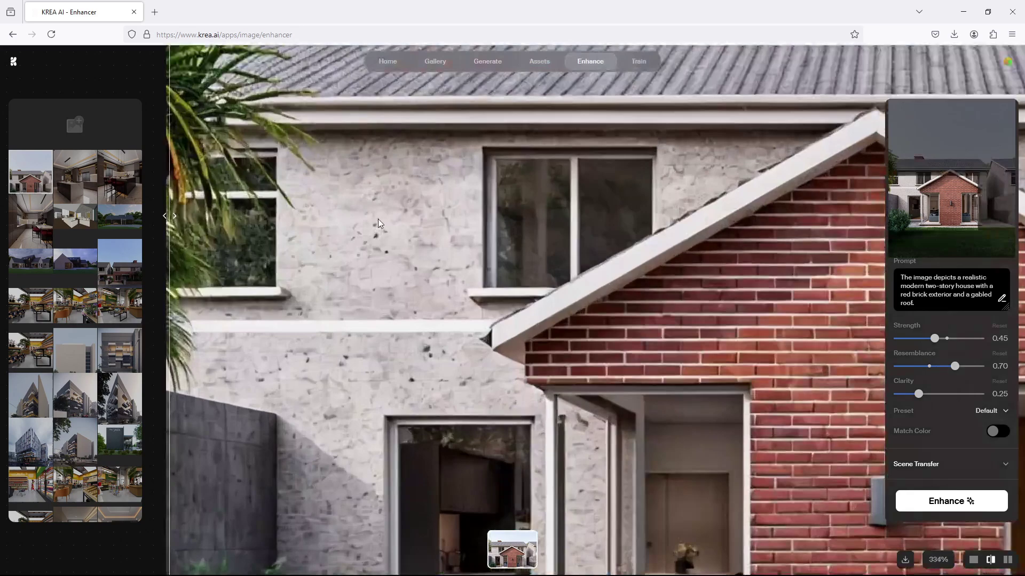
pyautogui.scroll(8, 470, 288)
pyautogui.scroll(-6, 465, 275)
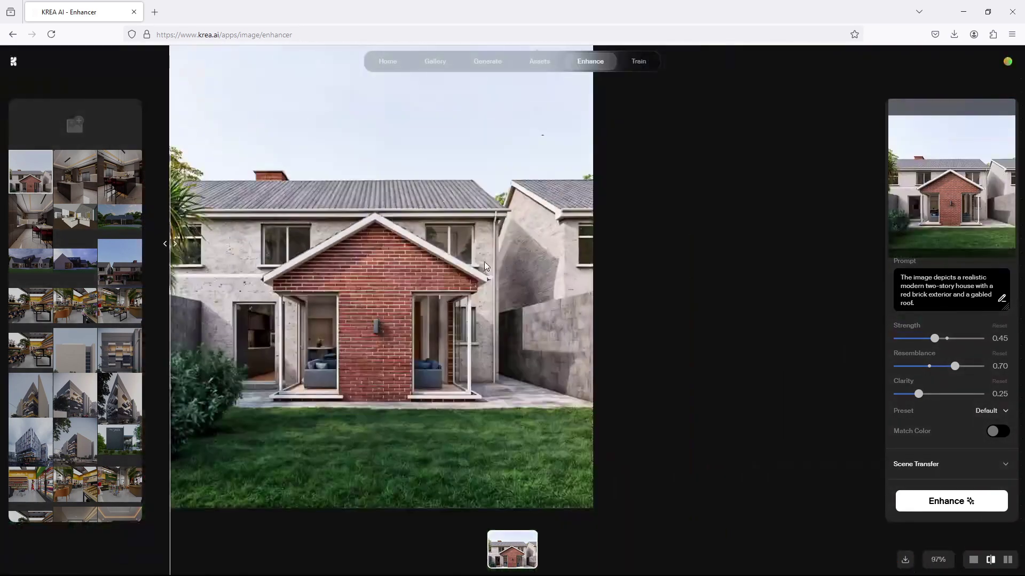
pyautogui.scroll(4, 549, 271)
pyautogui.scroll(1, 563, 283)
pyautogui.scroll(-4, 562, 282)
pyautogui.scroll(2, 420, 211)
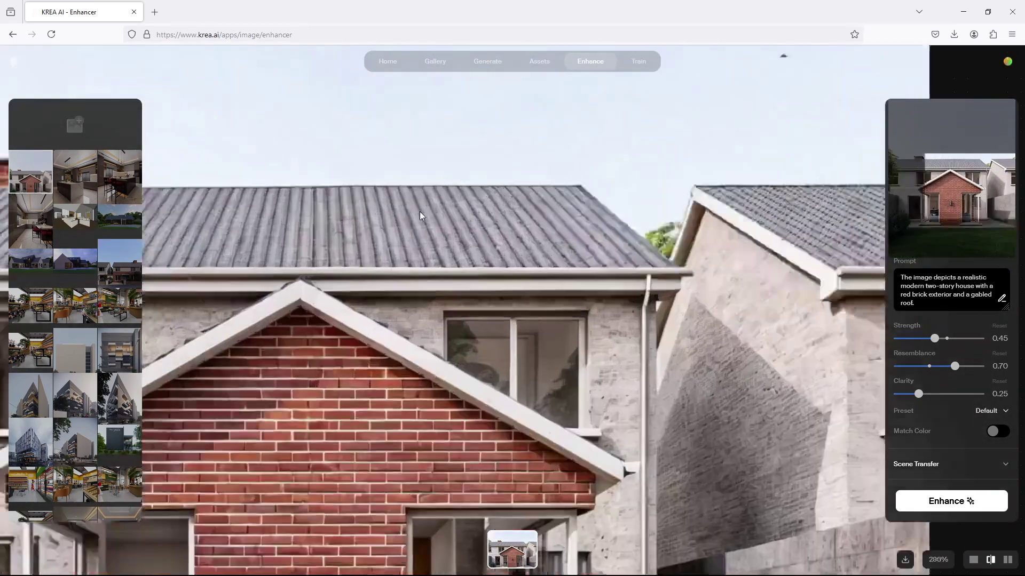
pyautogui.scroll(-6, 456, 255)
pyautogui.scroll(5, 648, 385)
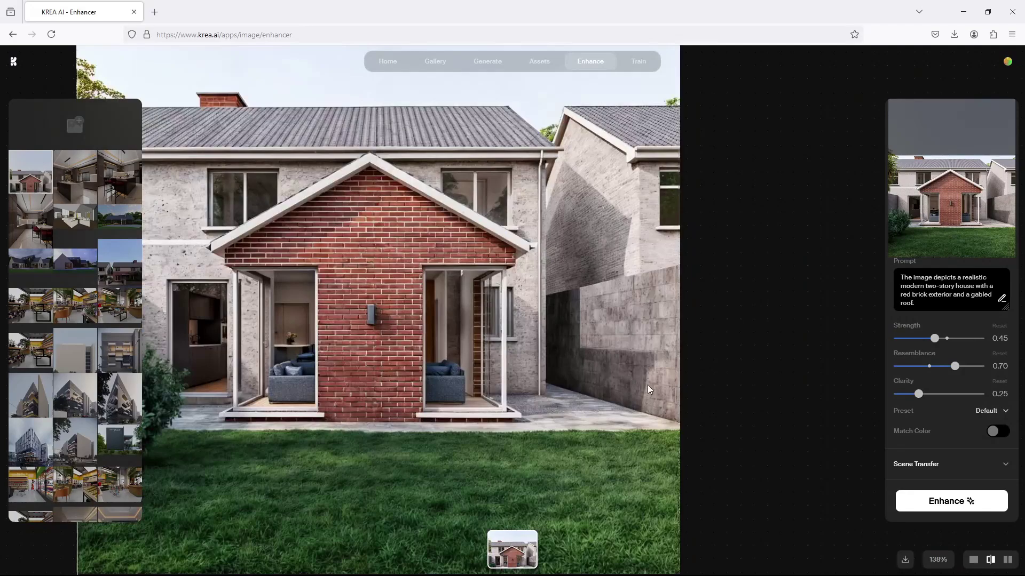
pyautogui.scroll(-6, 570, 406)
pyautogui.scroll(5, 475, 356)
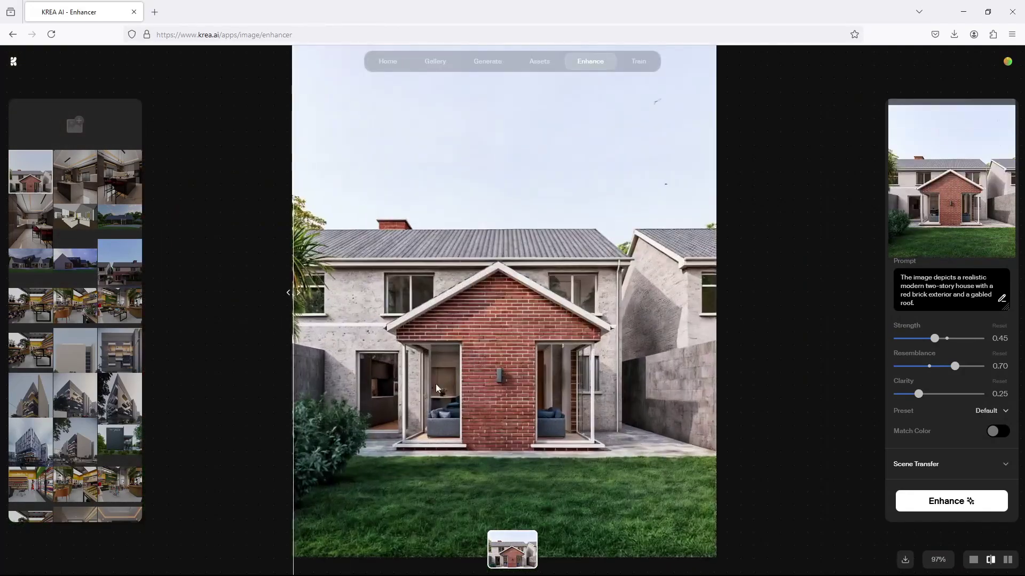
pyautogui.scroll(-5, 517, 463)
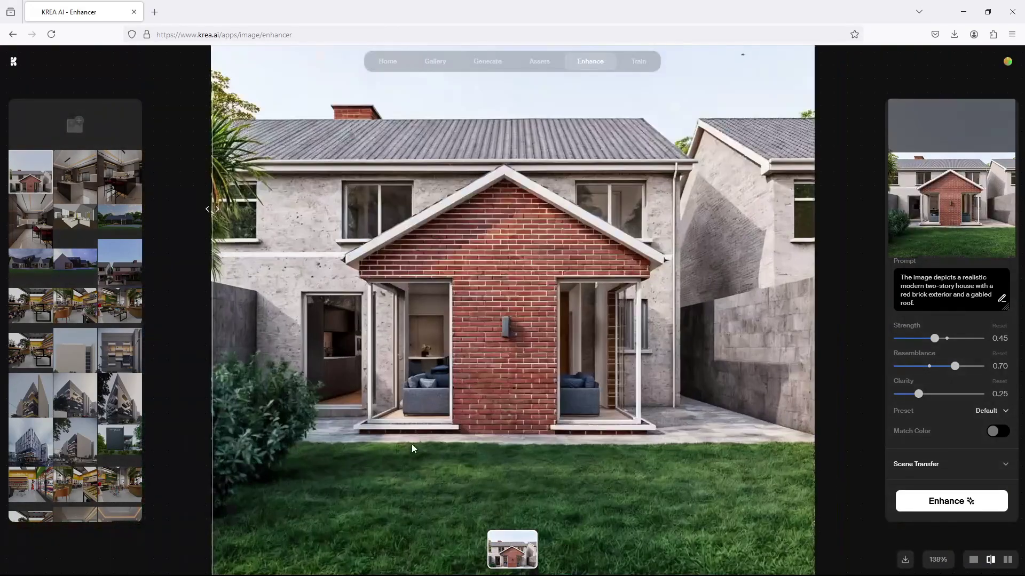
pyautogui.scroll(-5, 427, 399)
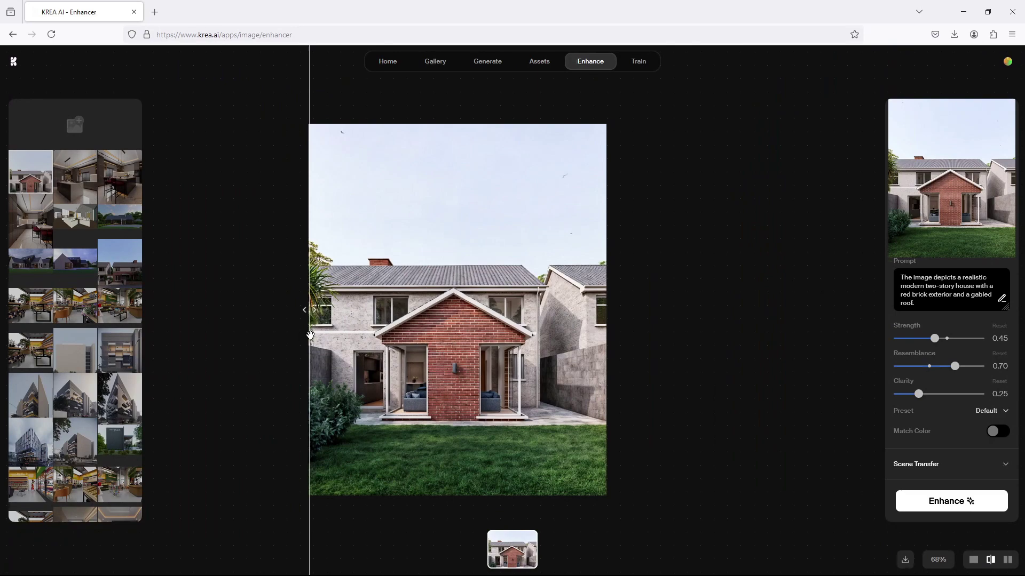
pyautogui.moveTo(310, 334); pyautogui.dragTo(392, 335)
pyautogui.scroll(5, 491, 418)
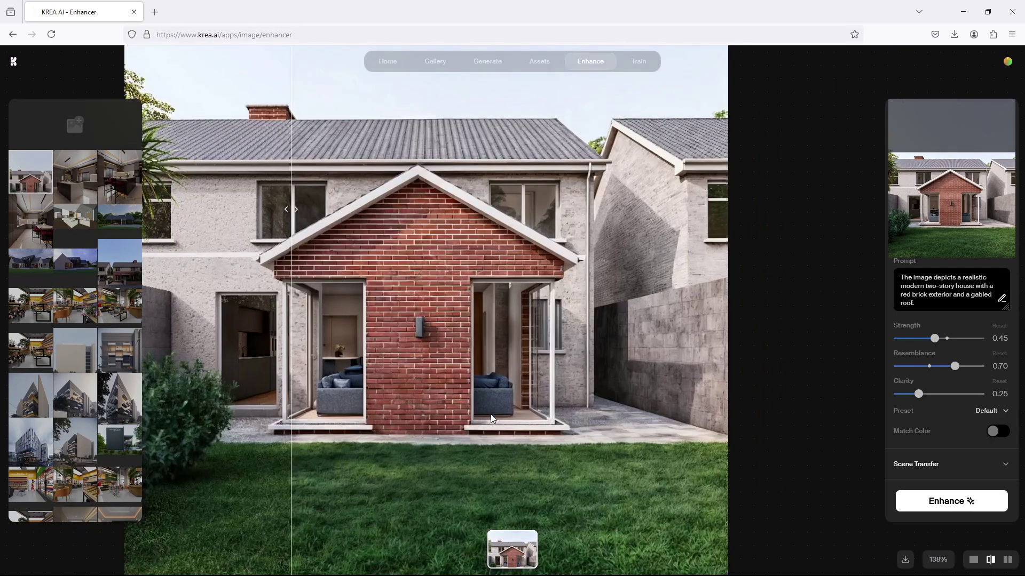
pyautogui.scroll(-1, 426, 354)
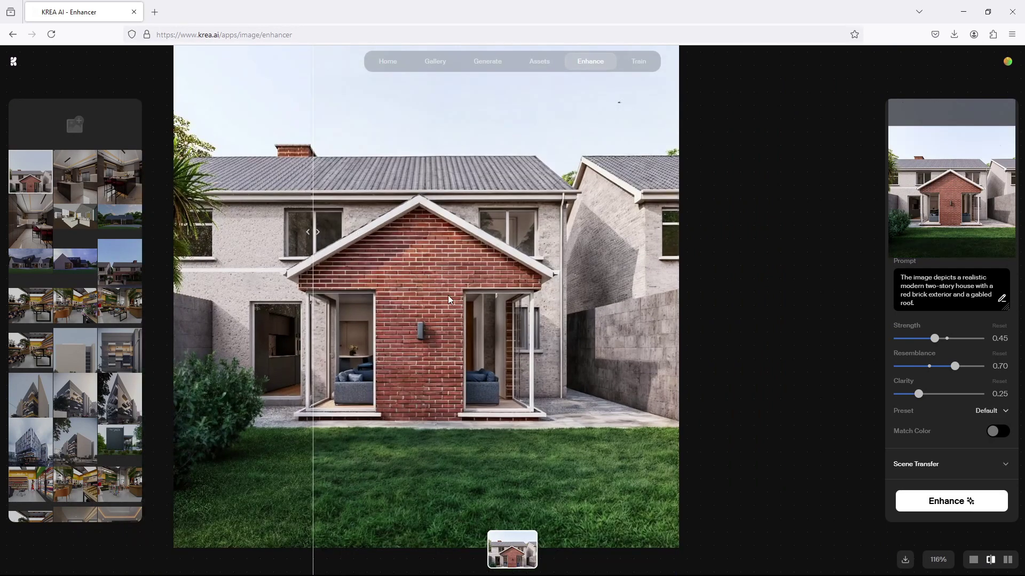
pyautogui.moveTo(314, 234); pyautogui.dragTo(172, 263)
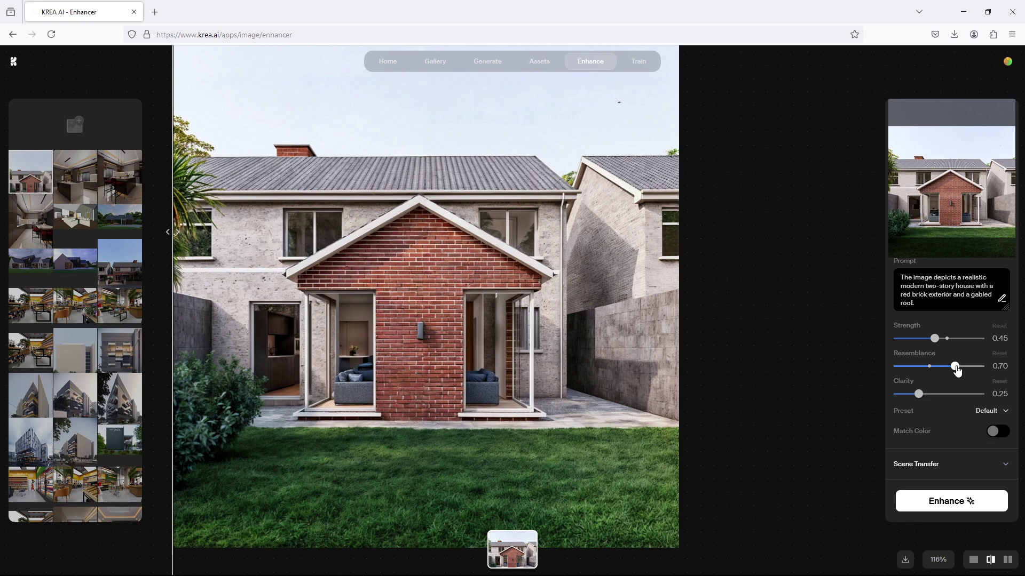
# Lower Strength to 0.30 and run Enhance again for a second version
pyautogui.moveTo(939, 343); pyautogui.dragTo(947, 373)
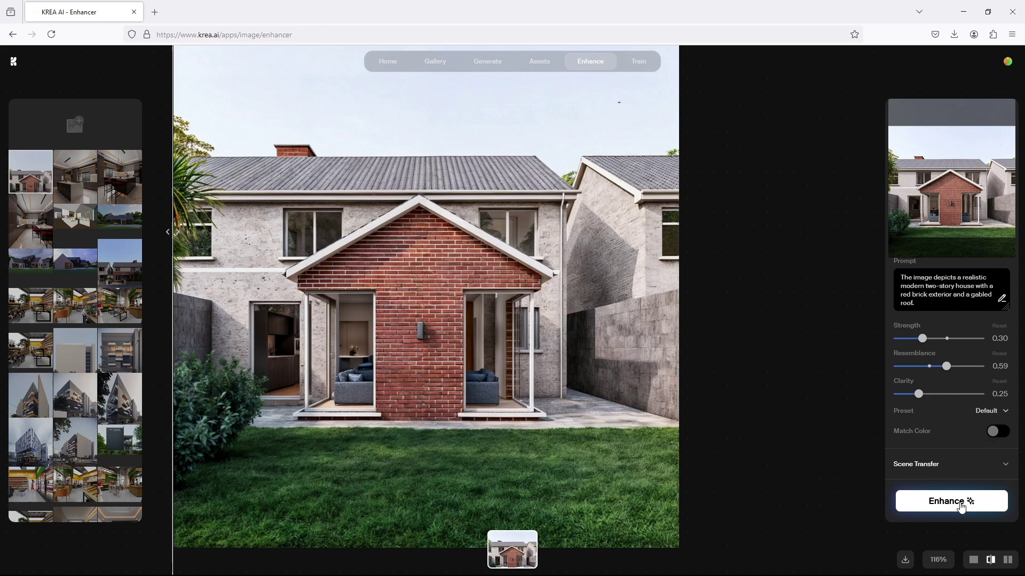
pyautogui.click(956, 505)
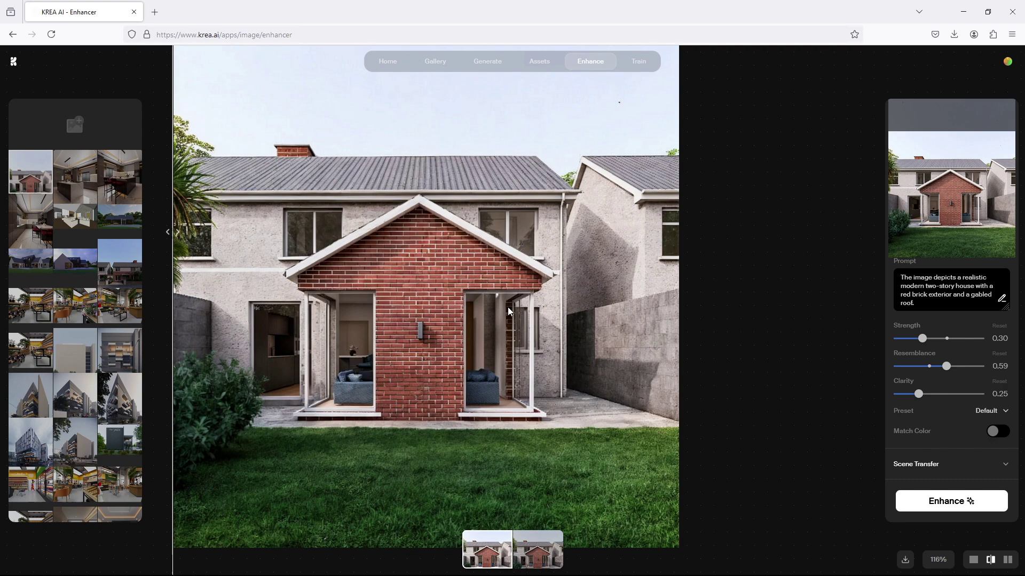
pyautogui.moveTo(172, 303); pyautogui.dragTo(195, 302)
pyautogui.scroll(-2, 284, 301)
pyautogui.scroll(-1, 374, 347)
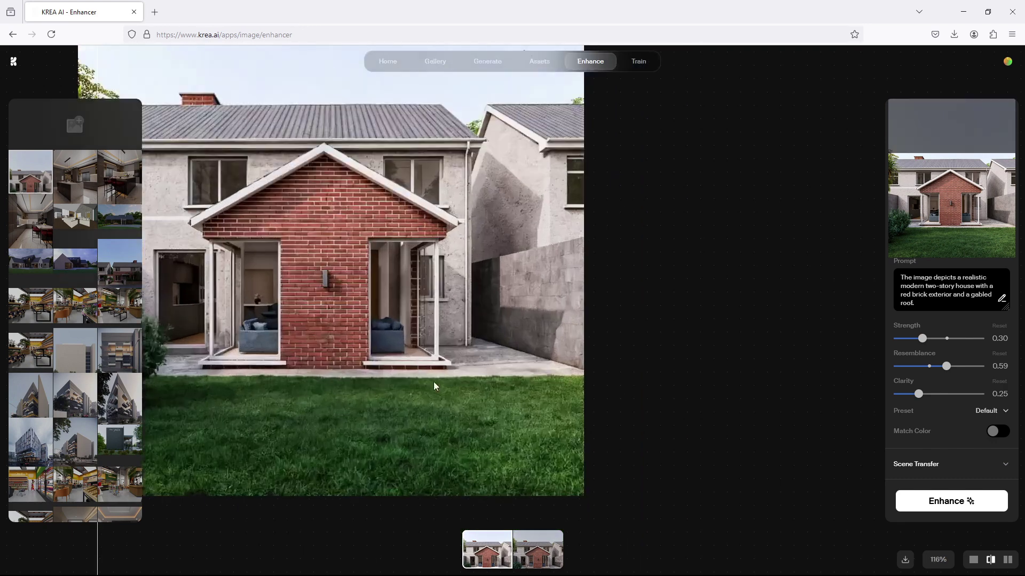
pyautogui.scroll(3, 537, 362)
pyautogui.scroll(-4, 527, 412)
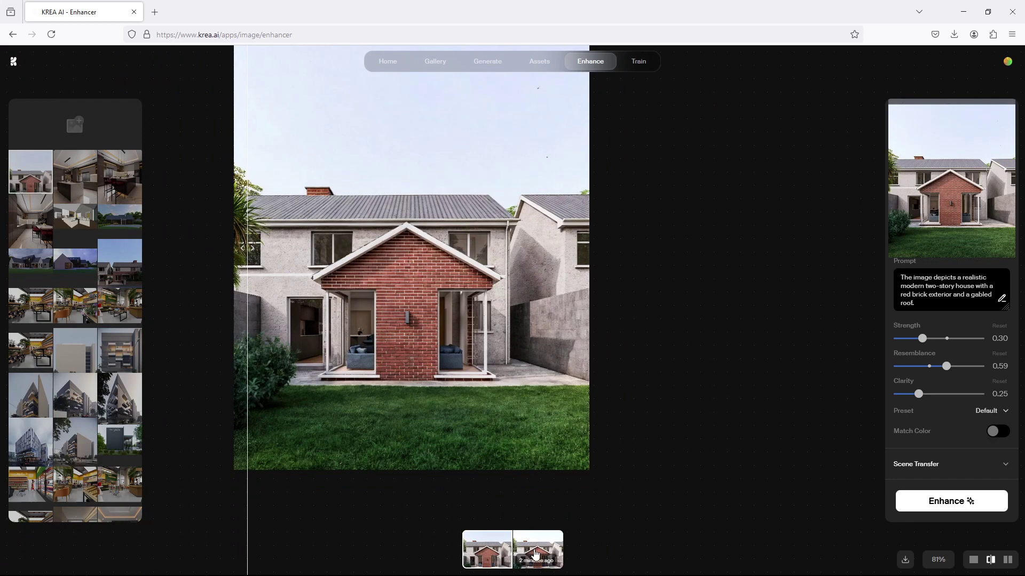
pyautogui.click(537, 549)
pyautogui.scroll(2, 525, 392)
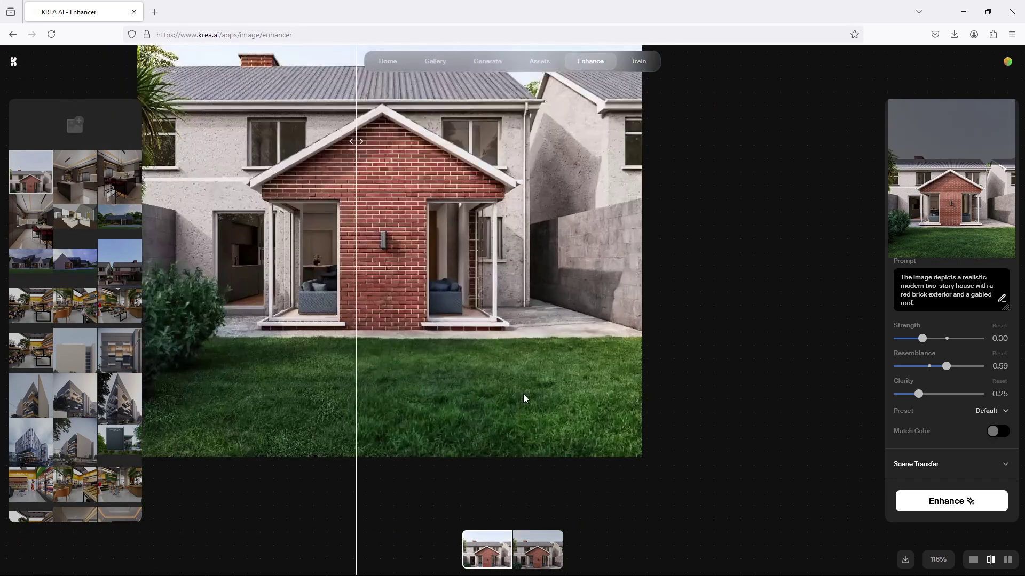
pyautogui.press('Left')
pyautogui.scroll(-3, 421, 307)
pyautogui.scroll(1, 427, 262)
pyautogui.moveTo(428, 263); pyautogui.dragTo(237, 260)
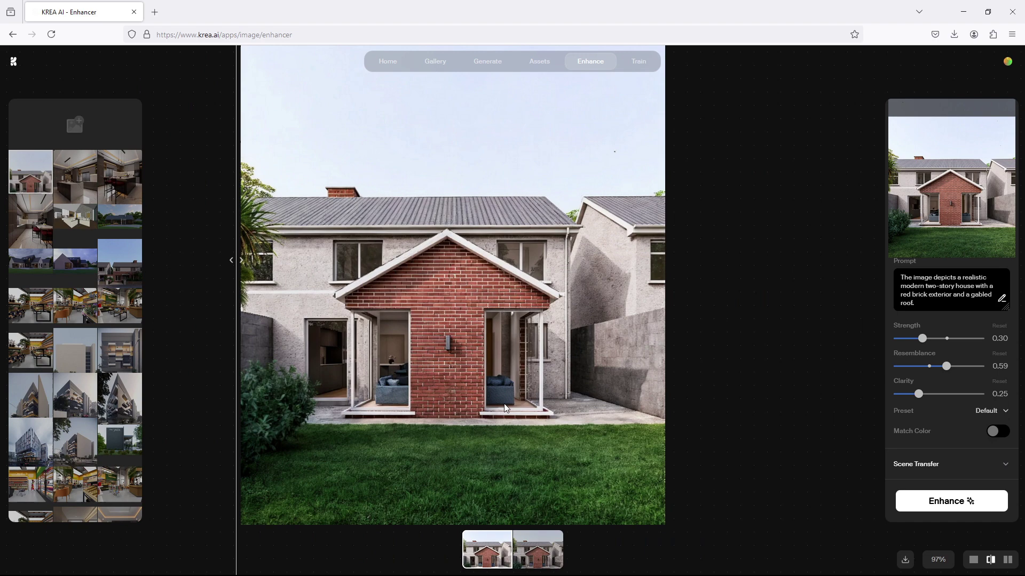
pyautogui.click(569, 367)
pyautogui.click(453, 384)
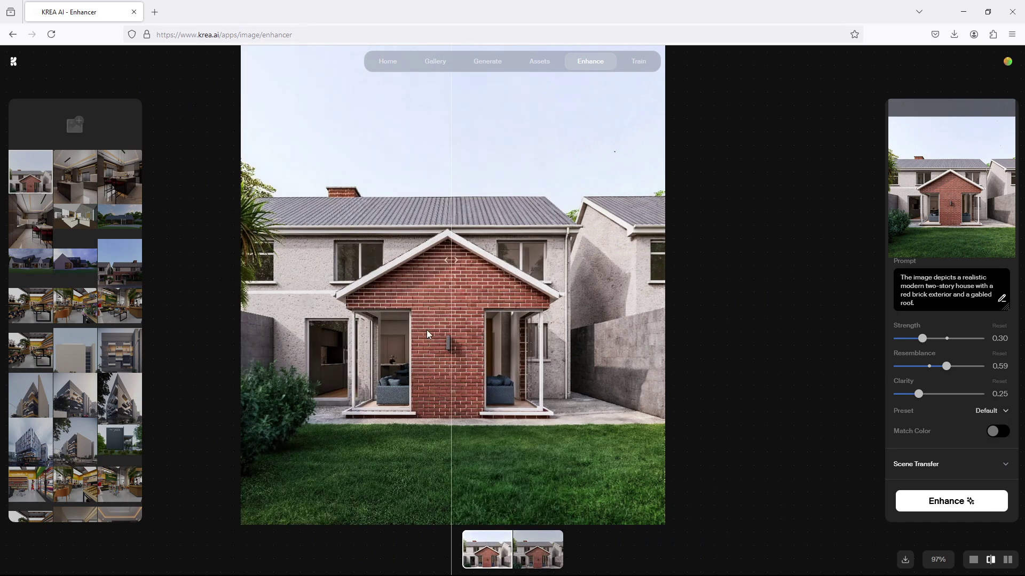
pyautogui.moveTo(453, 348); pyautogui.dragTo(215, 320)
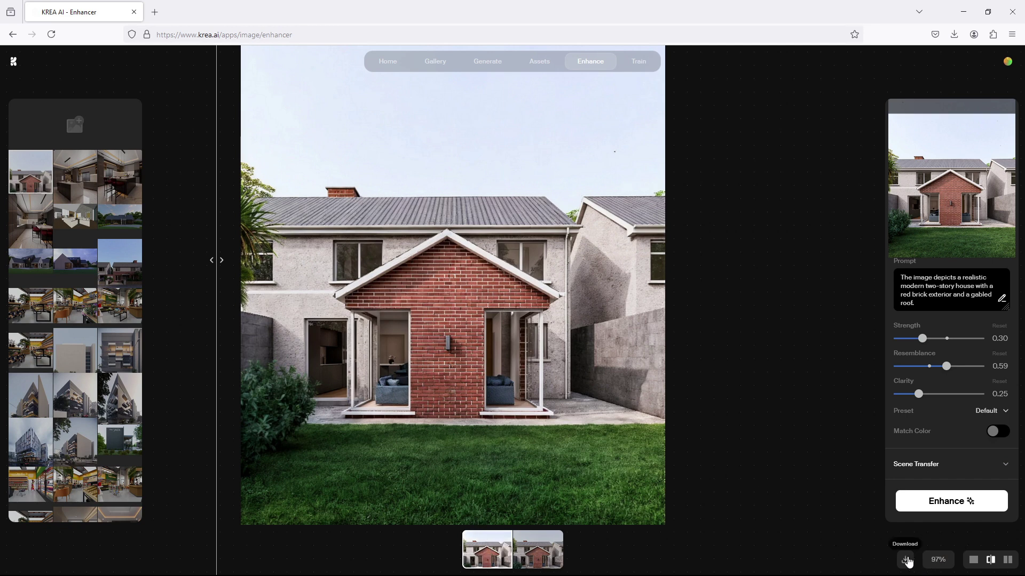
# Download the enhanced house render and drag the before/after divider to compare it with the original
pyautogui.click(906, 561)
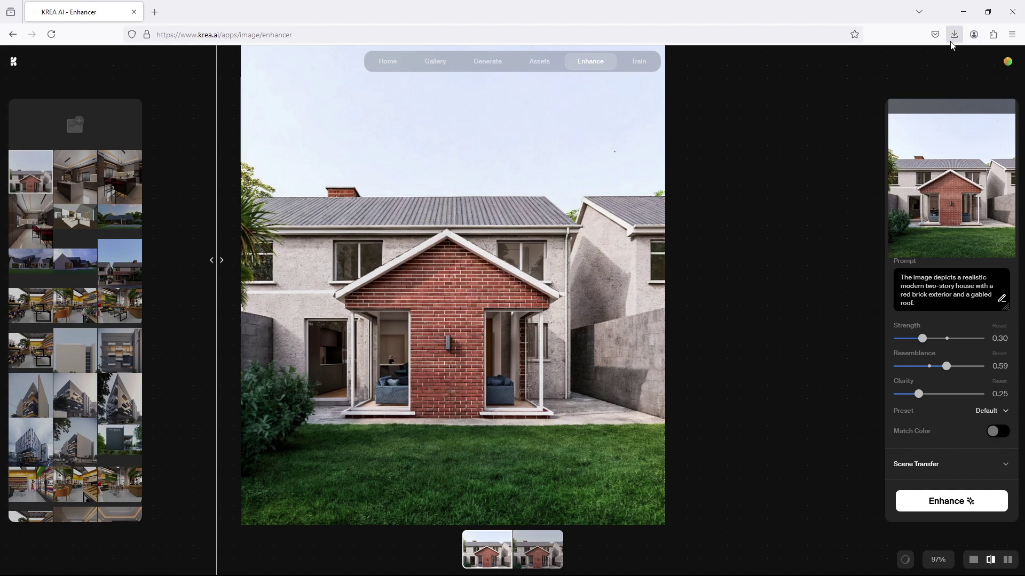
pyautogui.scroll(5, 386, 260)
pyautogui.scroll(-6, 400, 292)
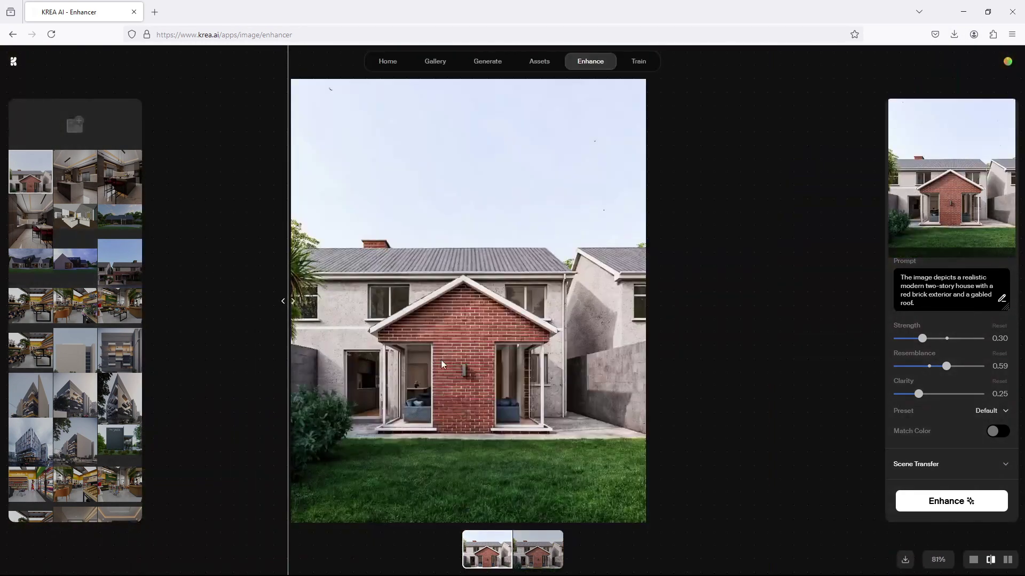
pyautogui.moveTo(283, 303); pyautogui.dragTo(644, 303)
pyautogui.scroll(3, 540, 377)
pyautogui.scroll(-3, 641, 299)
pyautogui.scroll(3, 534, 347)
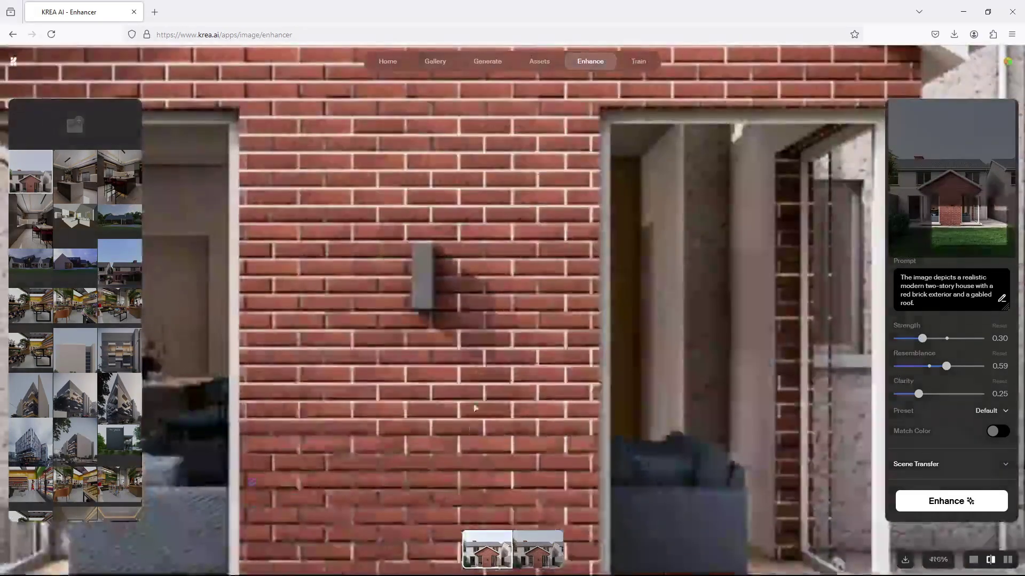
pyautogui.scroll(-3, 466, 418)
pyautogui.scroll(3, 491, 462)
pyautogui.scroll(-5, 491, 462)
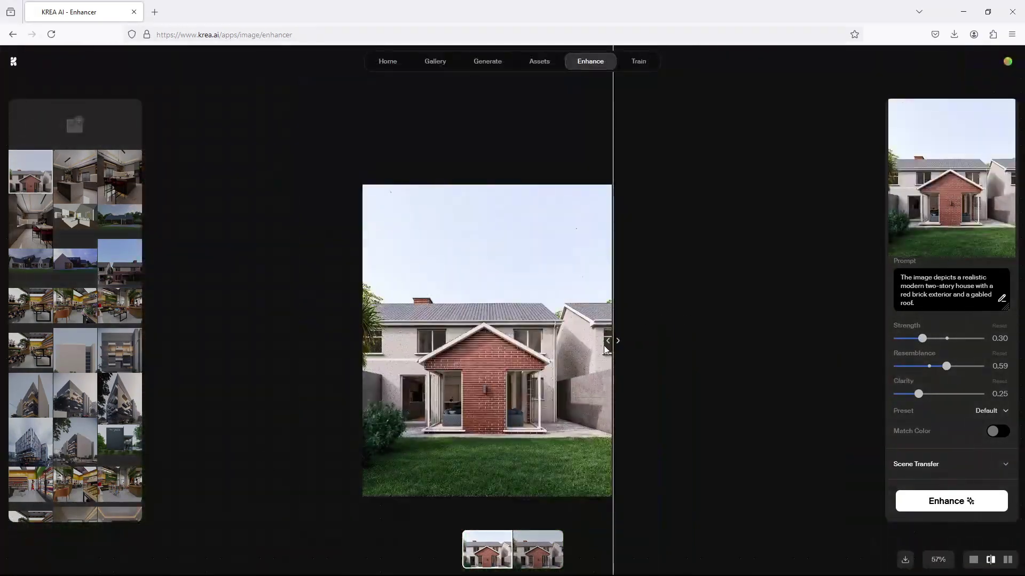
pyautogui.scroll(2, 619, 340)
# Sweep the divider back across to recheck the enhanced render against the original
pyautogui.moveTo(619, 340); pyautogui.dragTo(254, 338)
pyautogui.scroll(2, 584, 397)
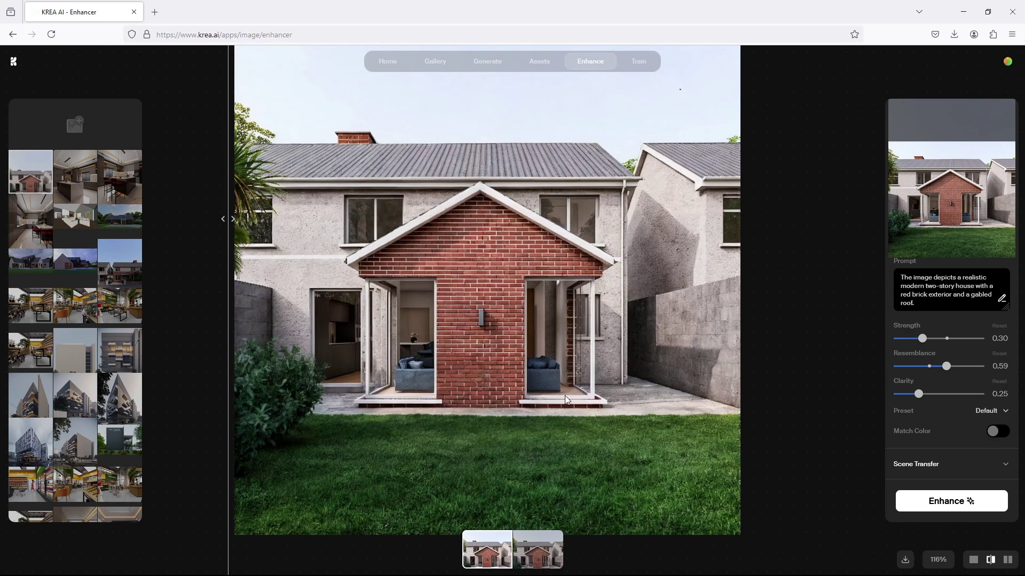
pyautogui.scroll(-2, 565, 400)
pyautogui.scroll(2, 554, 398)
pyautogui.scroll(-2, 539, 395)
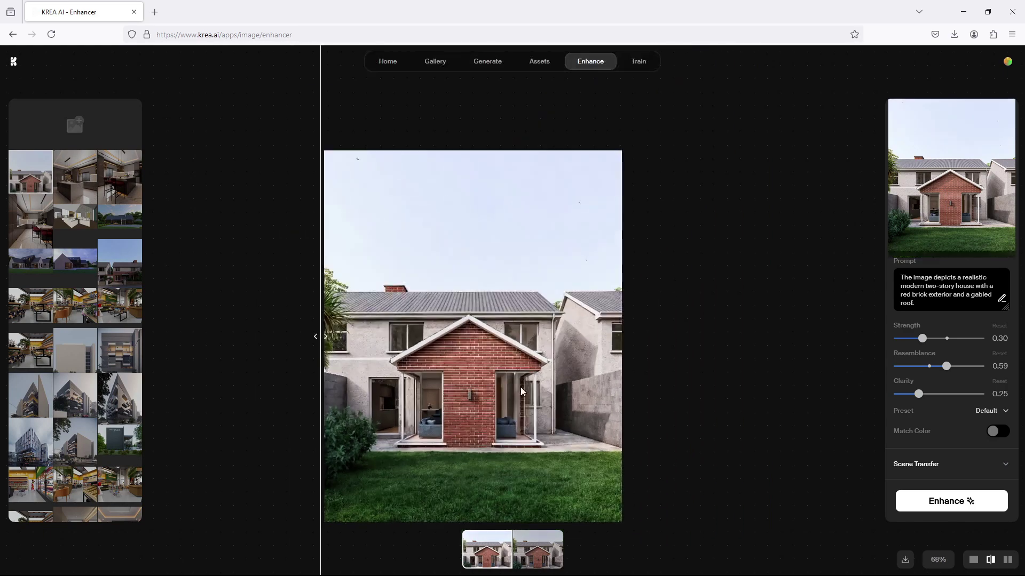
pyautogui.scroll(3, 521, 391)
pyautogui.scroll(-3, 518, 397)
pyautogui.scroll(2, 513, 405)
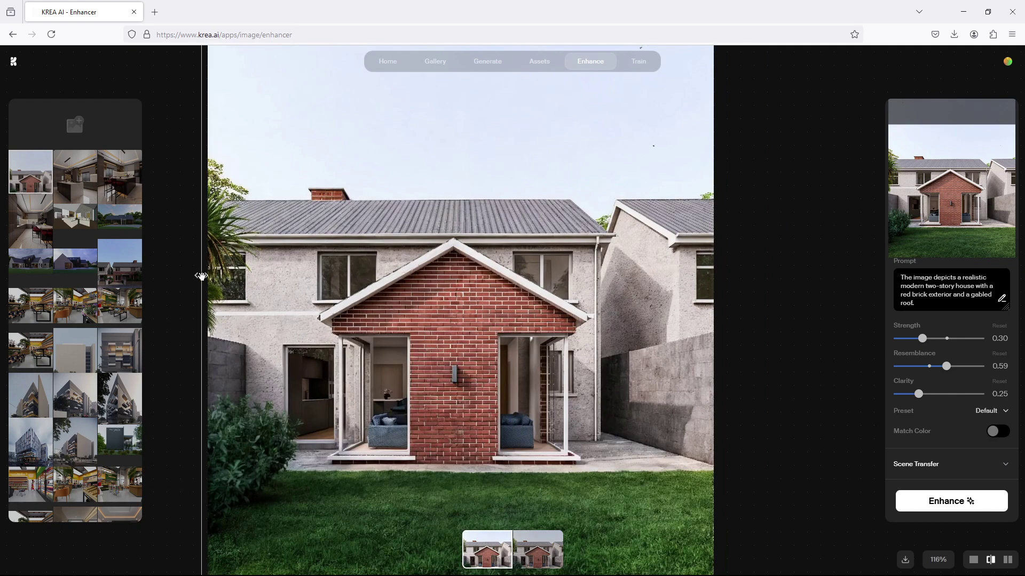
pyautogui.moveTo(201, 275)
pyautogui.mouseDown()
pyautogui.moveTo(570, 275)
pyautogui.moveTo(208, 282)
pyautogui.mouseUp()
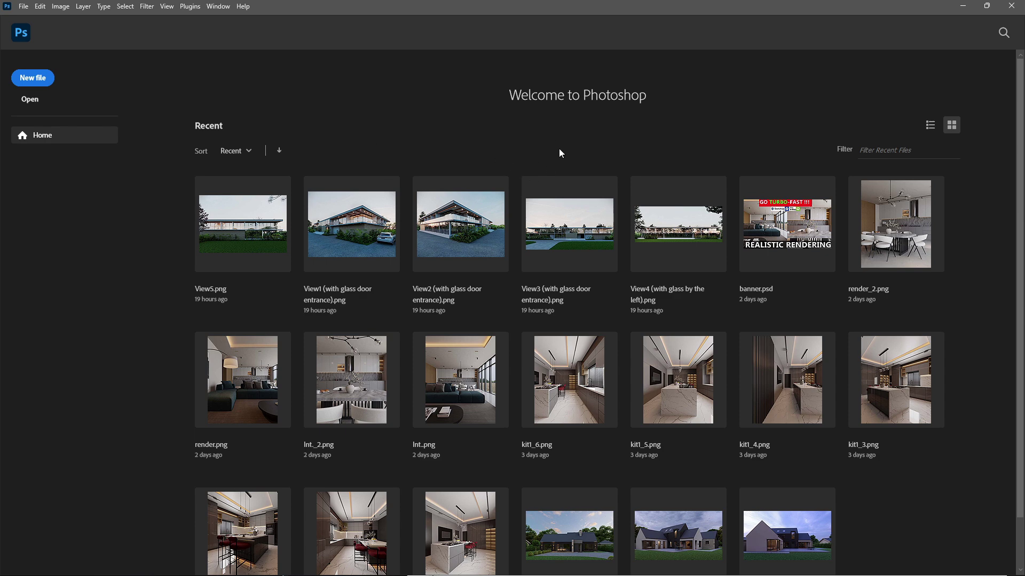
# Open Rear View.jpg in Photoshop by dragging it from the AI KREA folder in Large icons view
pyautogui.moveTo(513, 566)
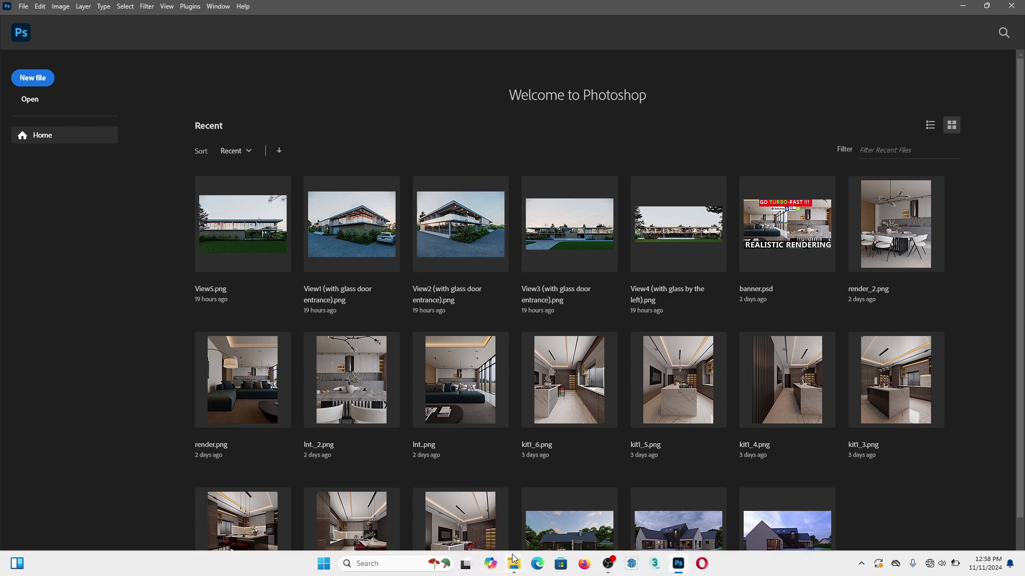
pyautogui.click(427, 526)
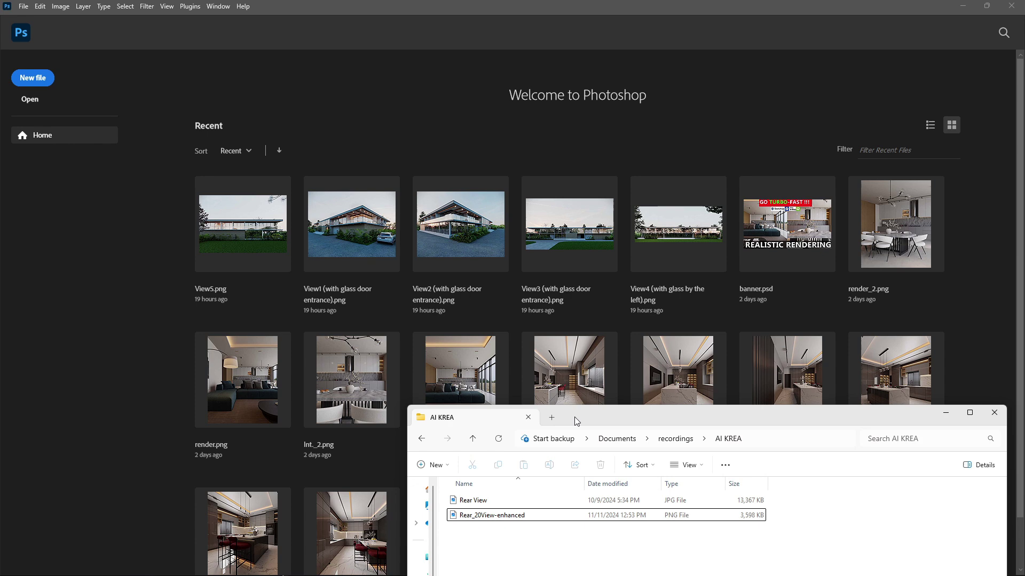
pyautogui.moveTo(575, 422); pyautogui.dragTo(263, 203)
pyautogui.click(189, 281)
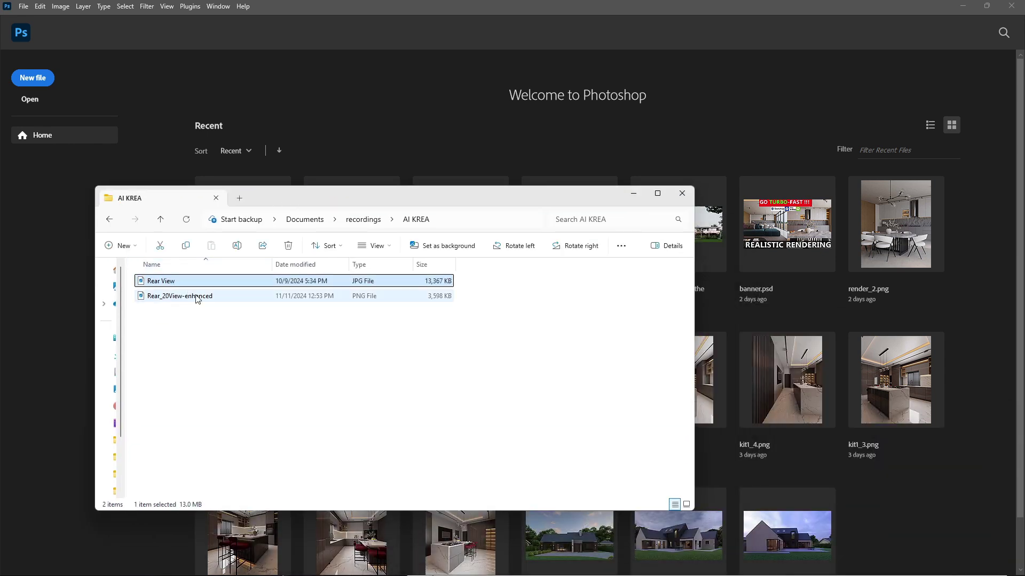
pyautogui.click(687, 505)
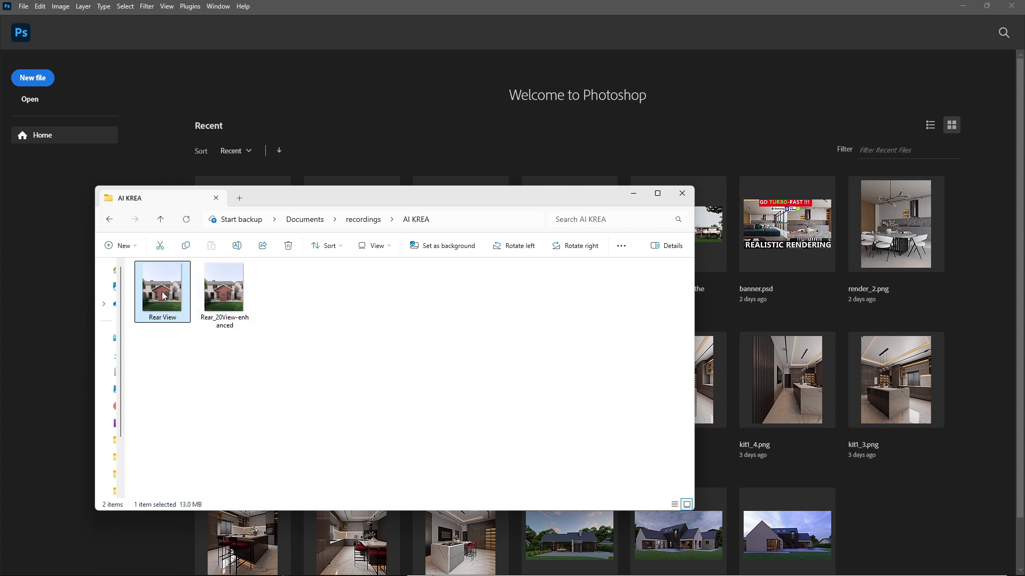
pyautogui.moveTo(163, 296); pyautogui.dragTo(425, 138)
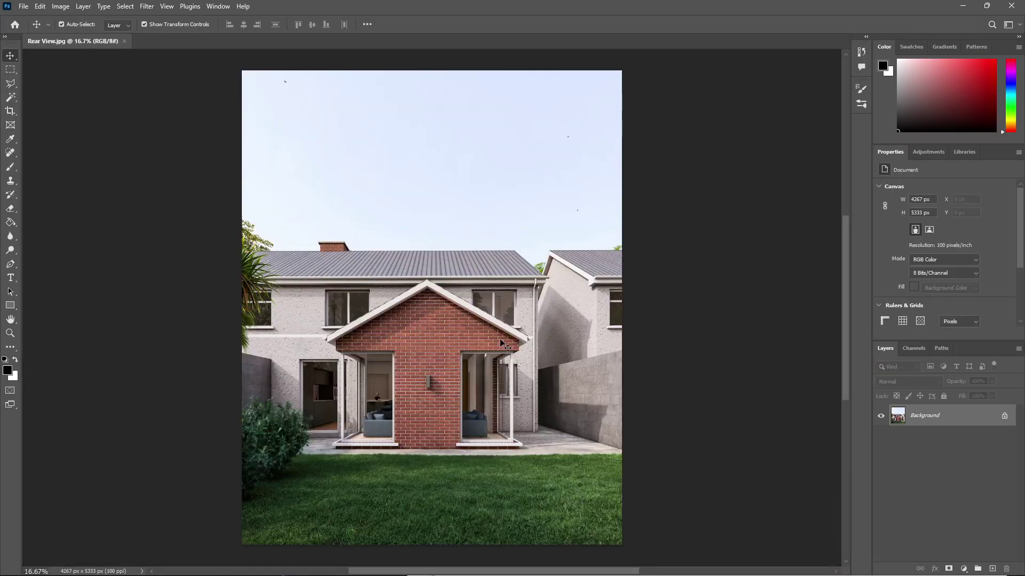
# Unlock the Background layer and bring the AI KREA folder window forward
pyautogui.click(1004, 417)
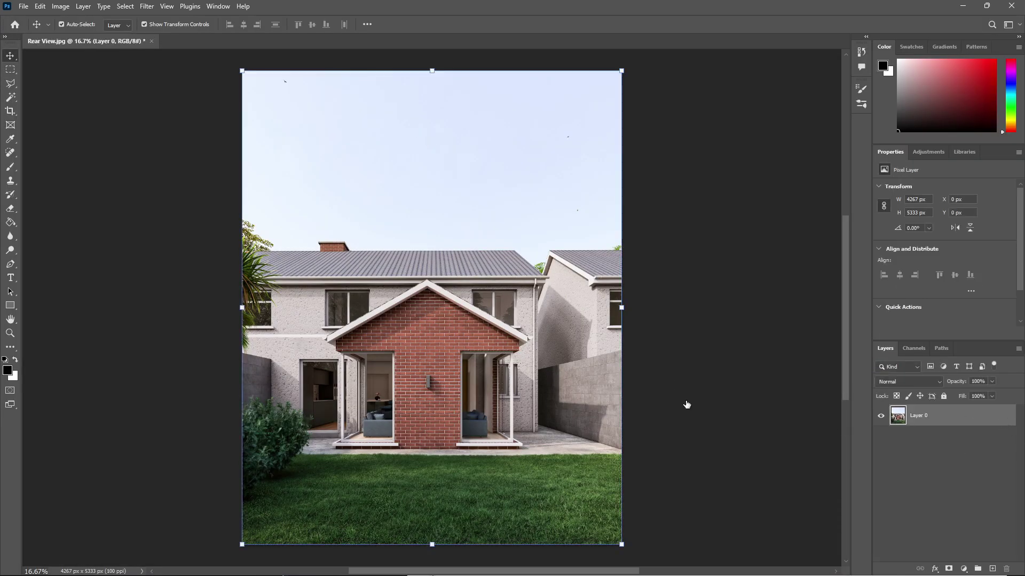
pyautogui.moveTo(427, 567)
pyautogui.moveTo(516, 567)
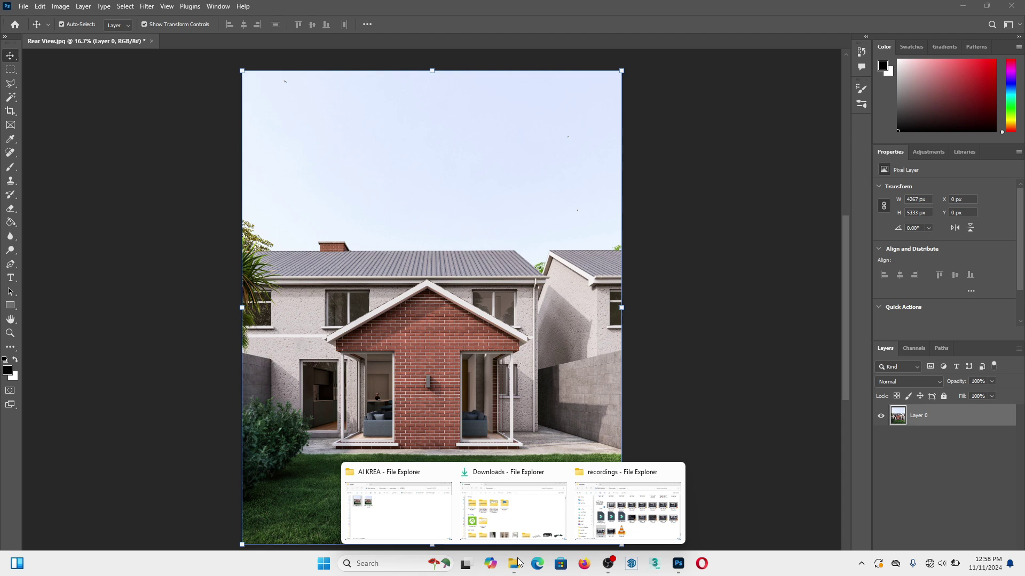
pyautogui.click(400, 522)
# Place Rear_20View-enhanced on the canvas, nudge it right and scale it to 3975 x 4987 px
pyautogui.moveTo(231, 302); pyautogui.dragTo(432, 147)
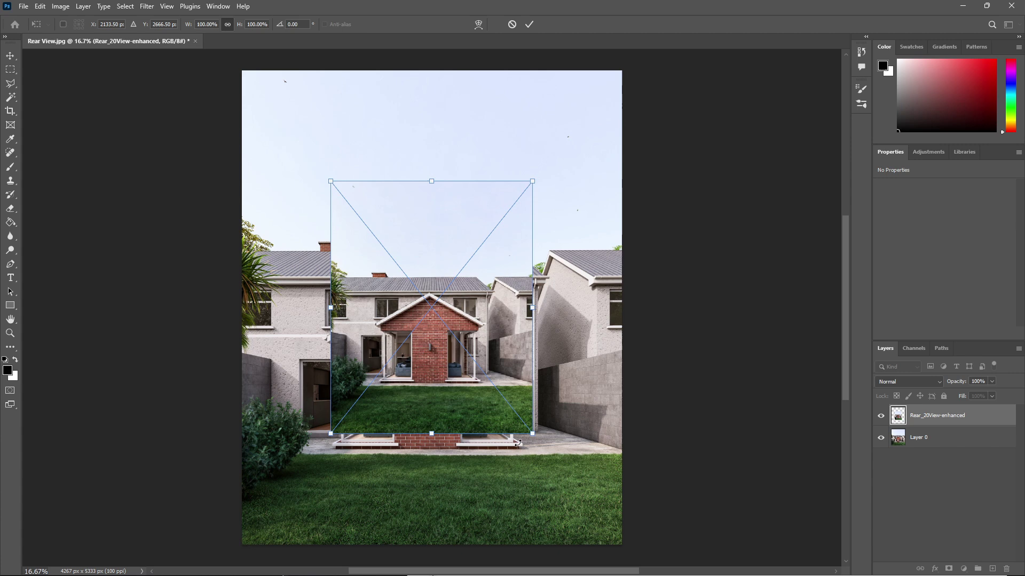
pyautogui.moveTo(445, 296); pyautogui.dragTo(433, 266)
pyautogui.moveTo(535, 435); pyautogui.dragTo(603, 540)
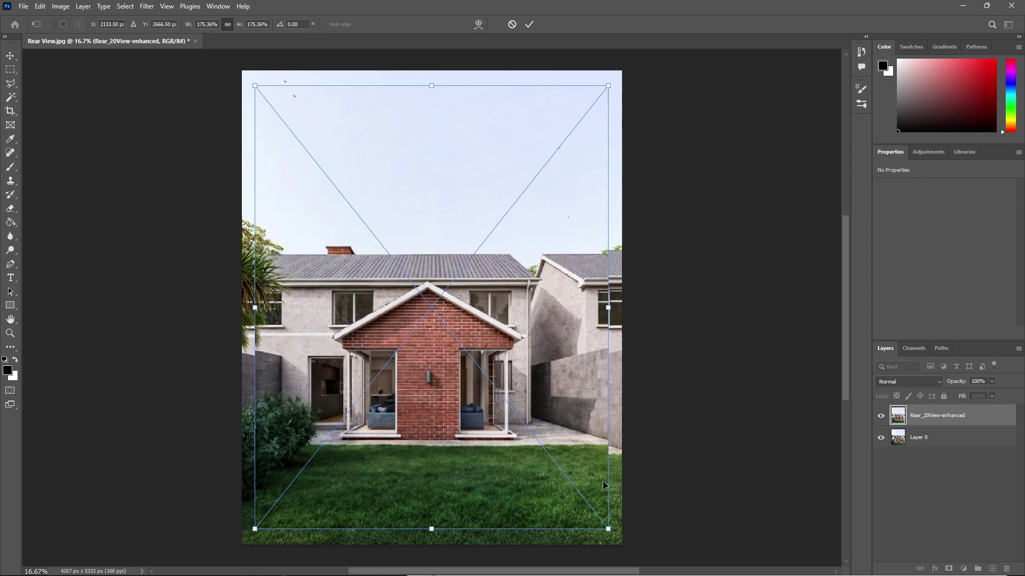
pyautogui.click(528, 25)
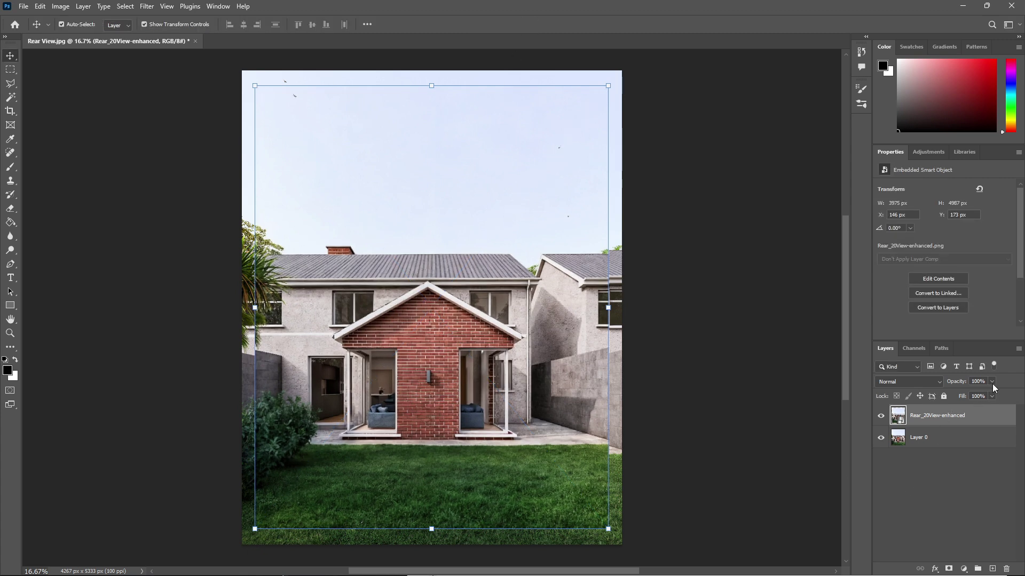
# Drop the enhanced layer to 62% opacity and enlarge it to about 187% to match the original
pyautogui.moveTo(992, 383); pyautogui.dragTo(974, 398)
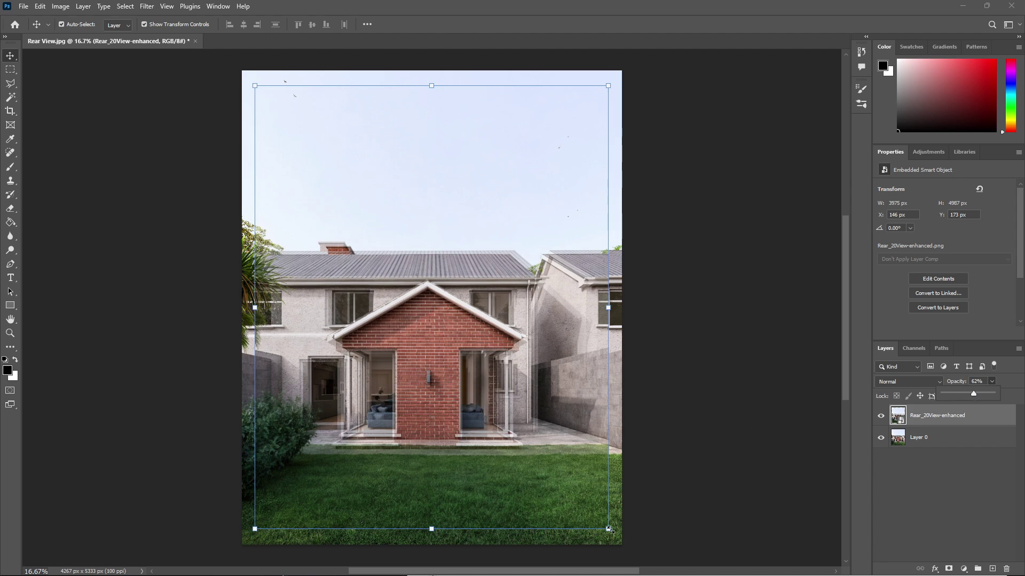
pyautogui.moveTo(610, 530); pyautogui.dragTo(620, 542)
pyautogui.press('Return')
pyautogui.scroll(3, 619, 542)
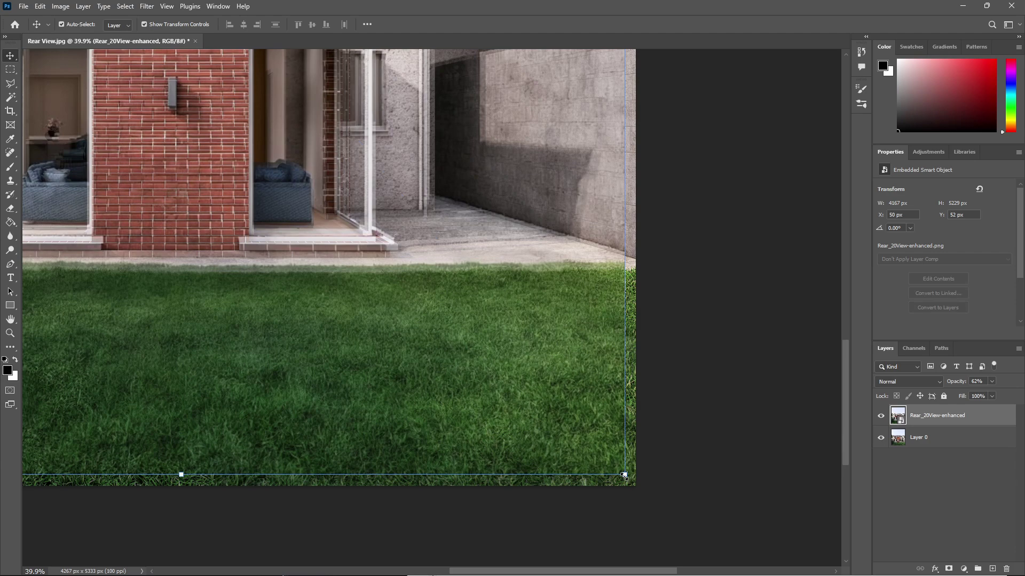
pyautogui.moveTo(624, 476); pyautogui.dragTo(625, 492)
# Commit the final resize and add a white layer mask to the enhanced layer
pyautogui.click(529, 25)
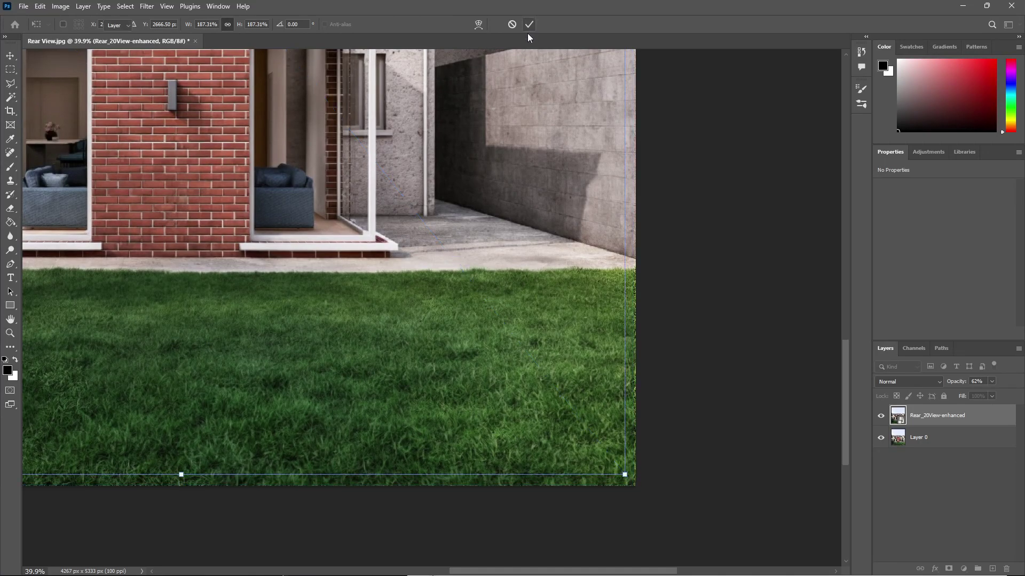
pyautogui.scroll(-5, 392, 283)
pyautogui.scroll(2, 391, 283)
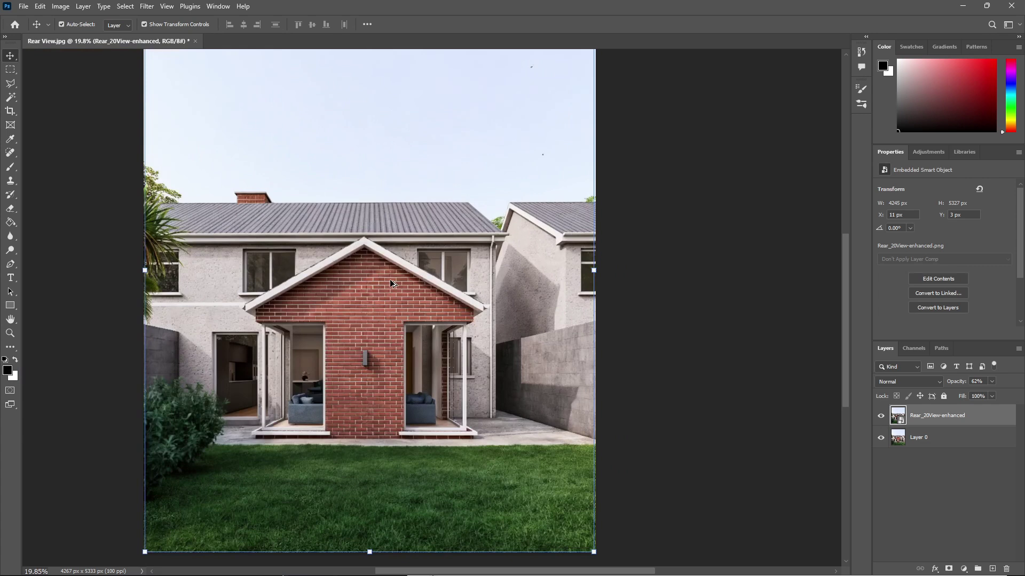
pyautogui.scroll(-2, 392, 283)
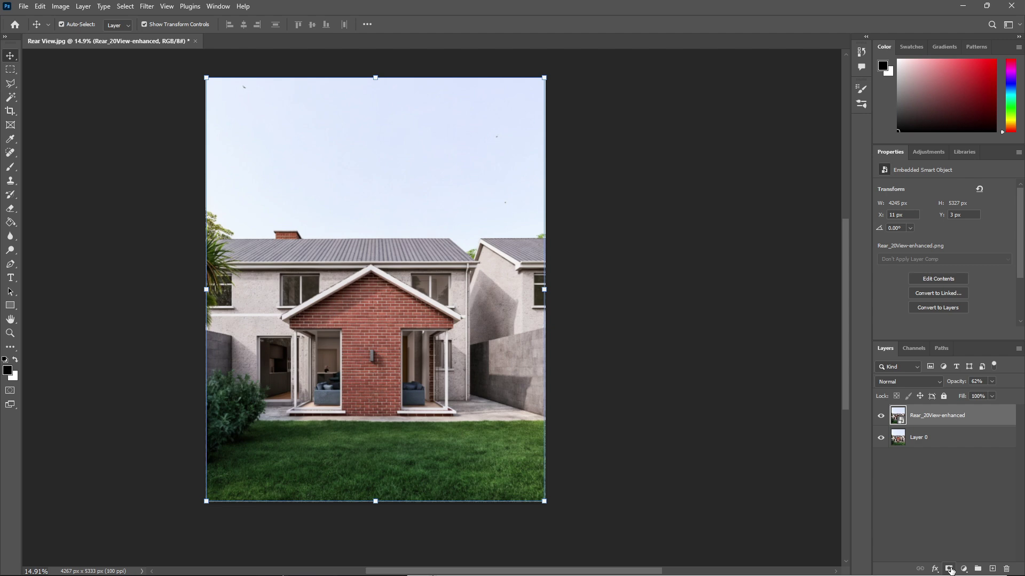
pyautogui.click(949, 569)
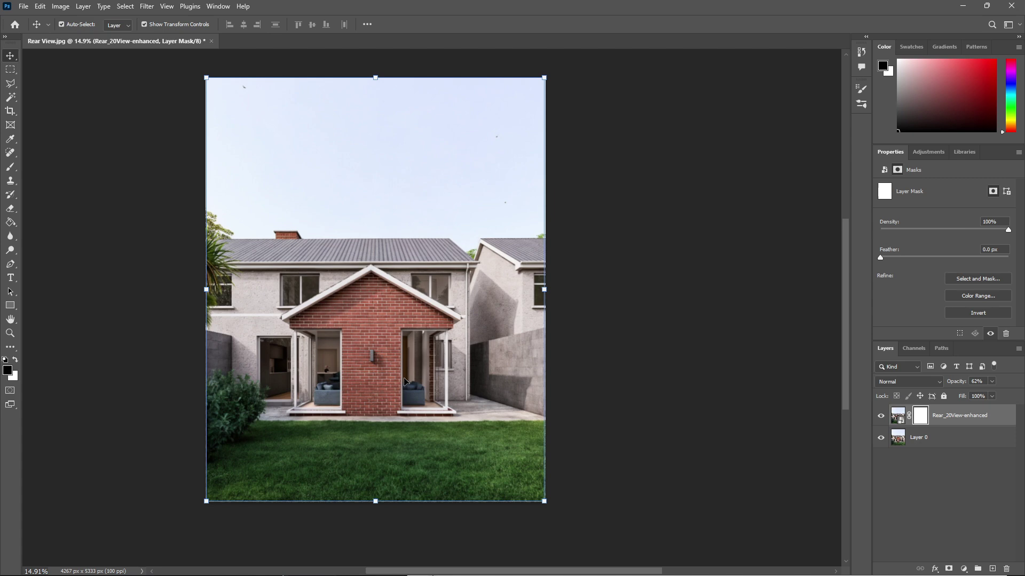
# Raise the enhanced layer's opacity to 91%
pyautogui.scroll(2, 428, 383)
pyautogui.scroll(1, 478, 444)
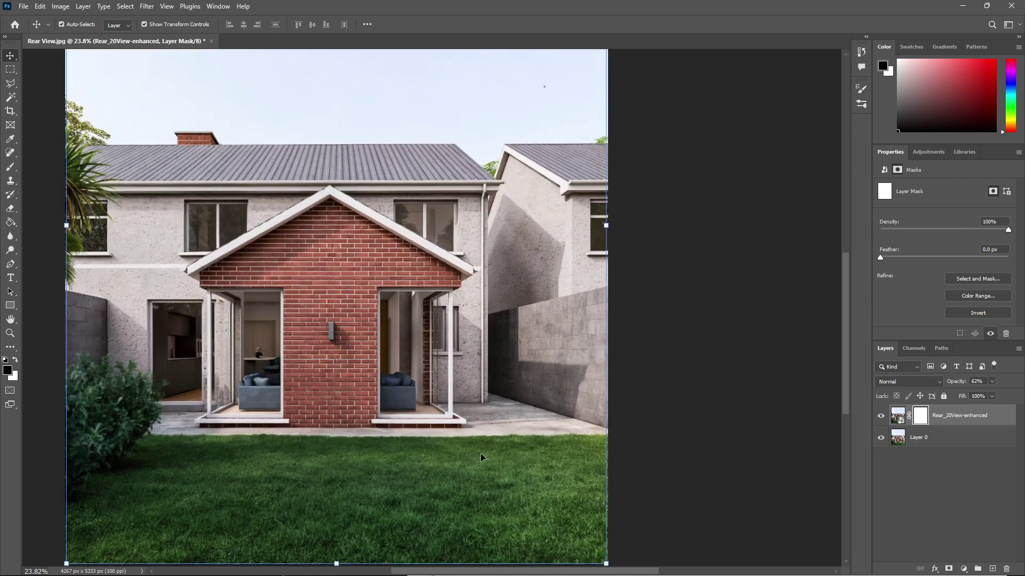
pyautogui.scroll(-1, 478, 451)
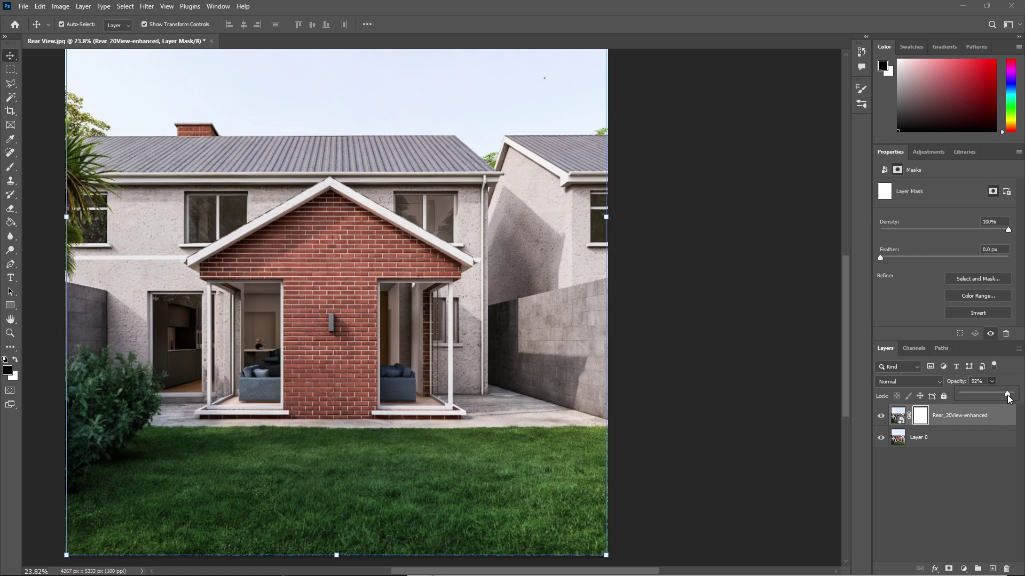
pyautogui.moveTo(1008, 398); pyautogui.dragTo(998, 403)
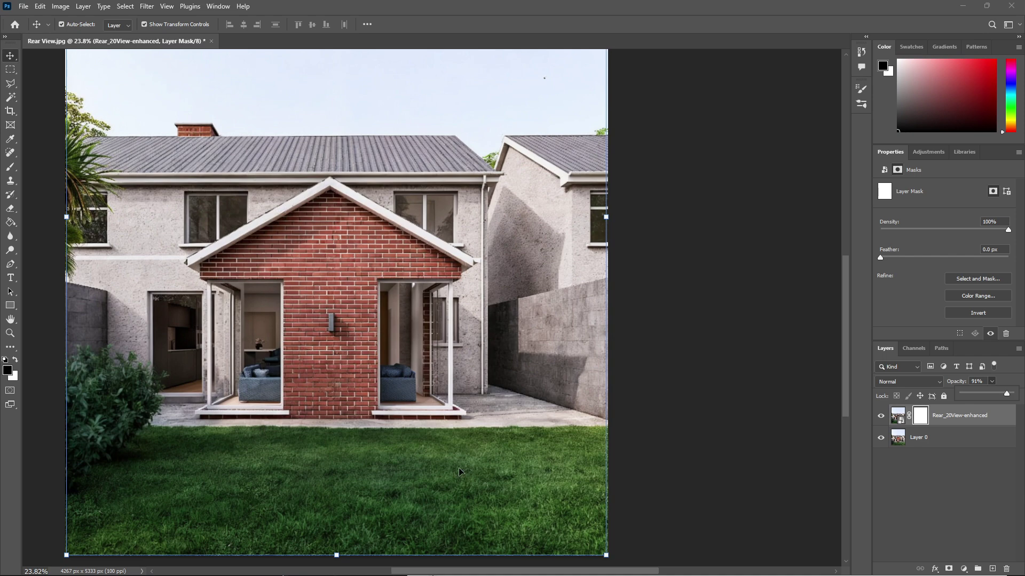
pyautogui.scroll(3, 459, 467)
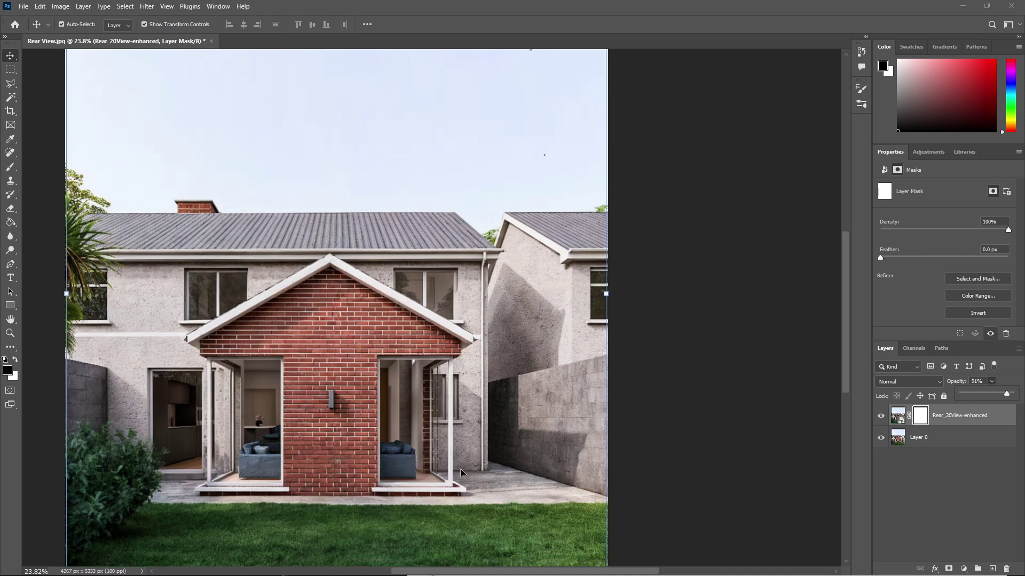
pyautogui.scroll(-5, 460, 468)
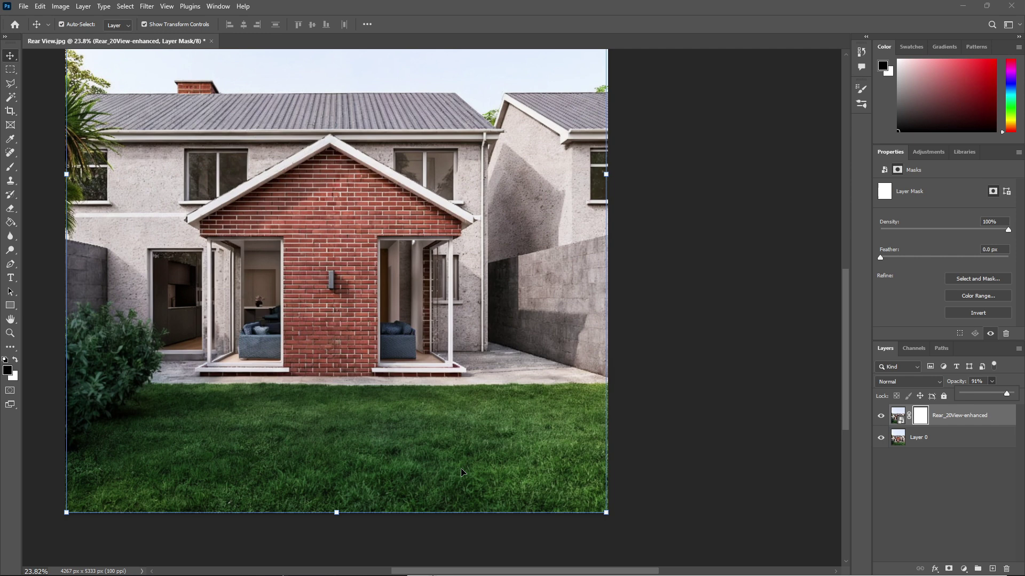
pyautogui.scroll(1, 462, 472)
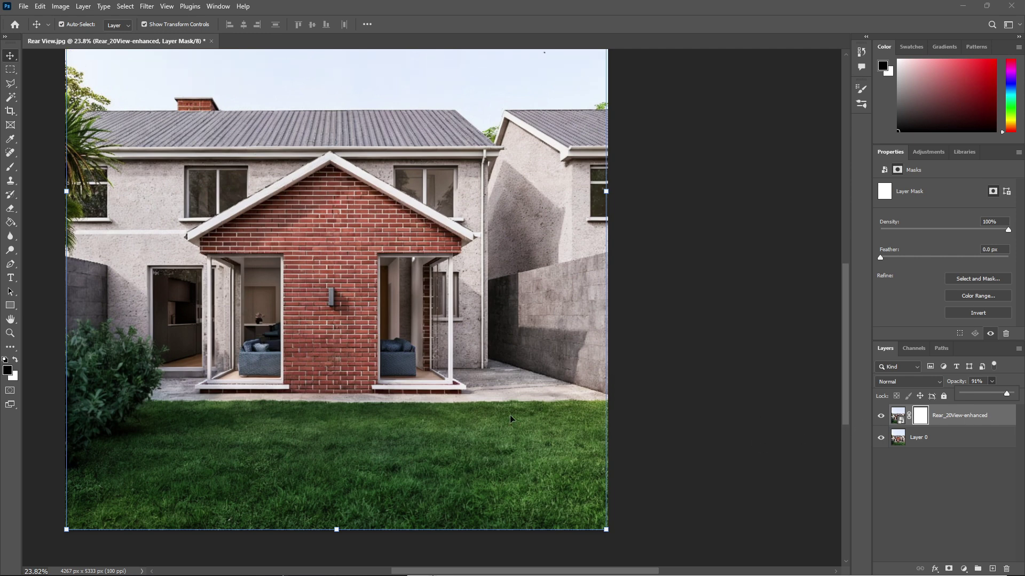
# Switch to the Brush tool with opacity set to 42%
pyautogui.click(7, 371)
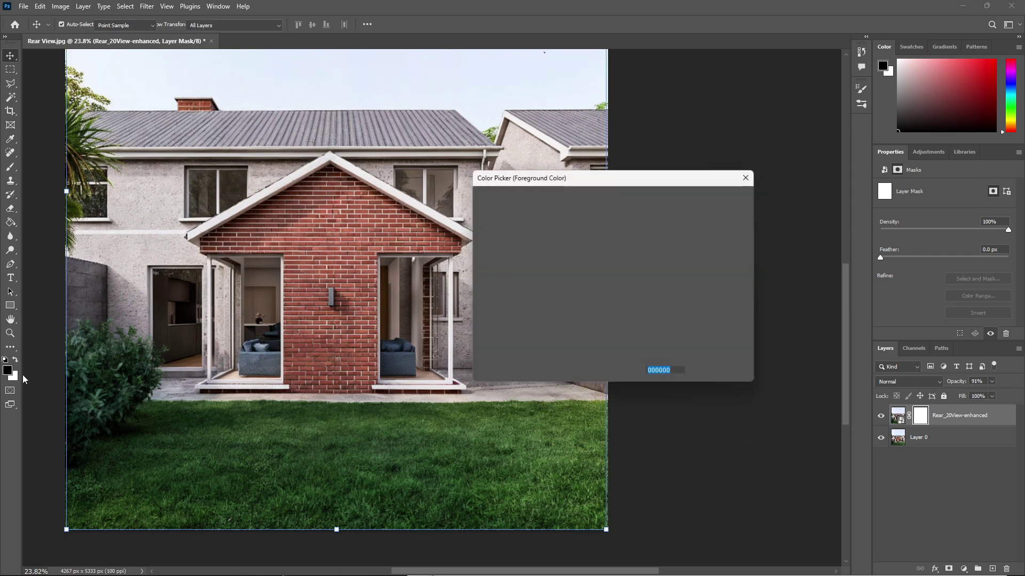
pyautogui.click(749, 176)
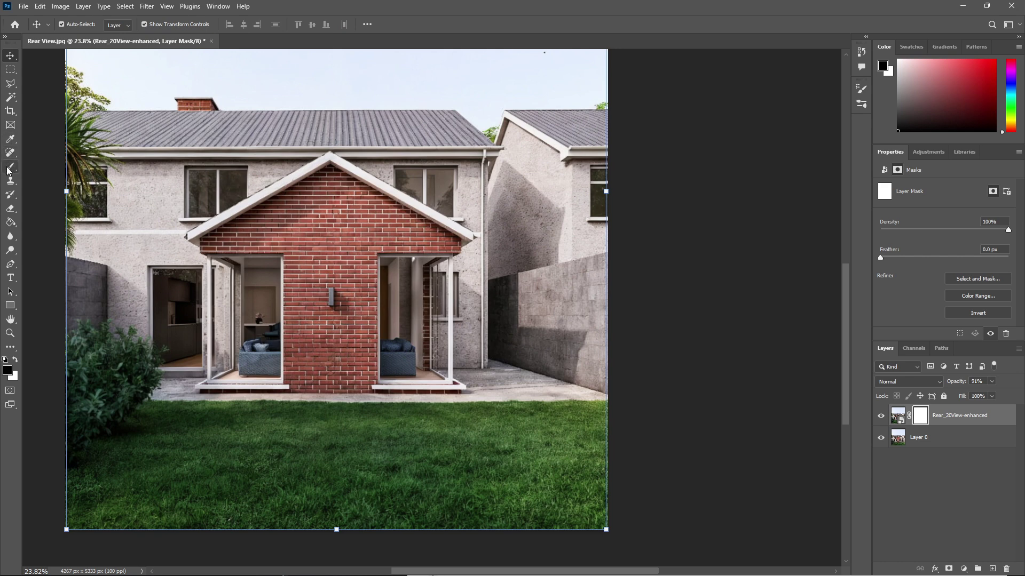
pyautogui.click(10, 166)
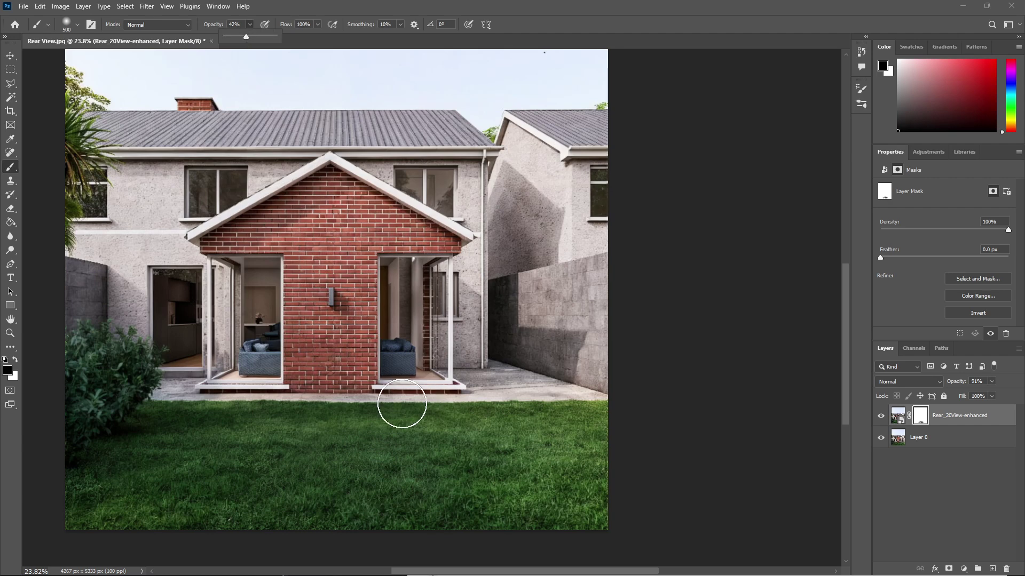
pyautogui.click(513, 501)
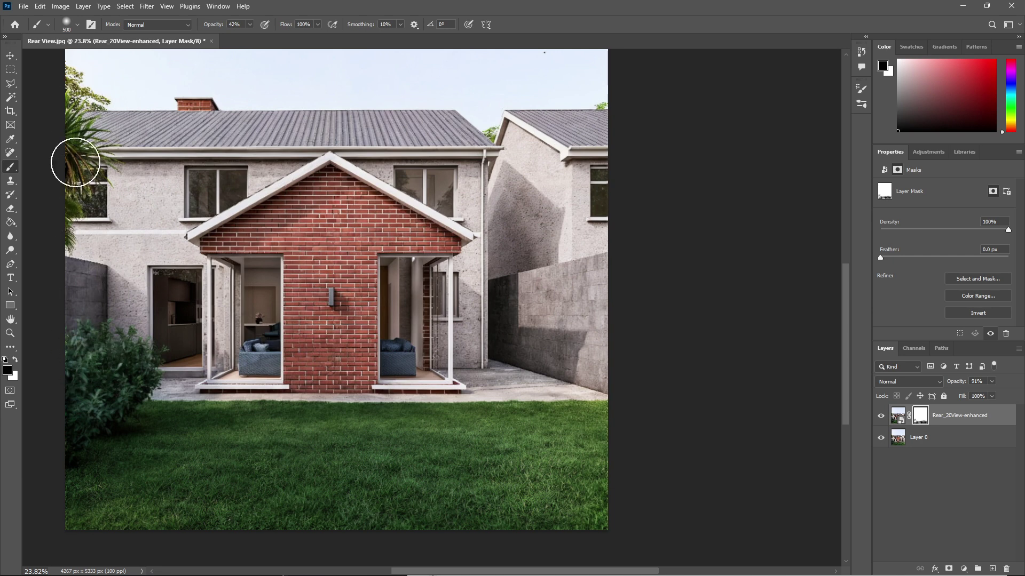
# Paint the mask over the shadowed side wall and lower wall to reveal the original
pyautogui.scroll(2, 514, 309)
pyautogui.scroll(2, 514, 309)
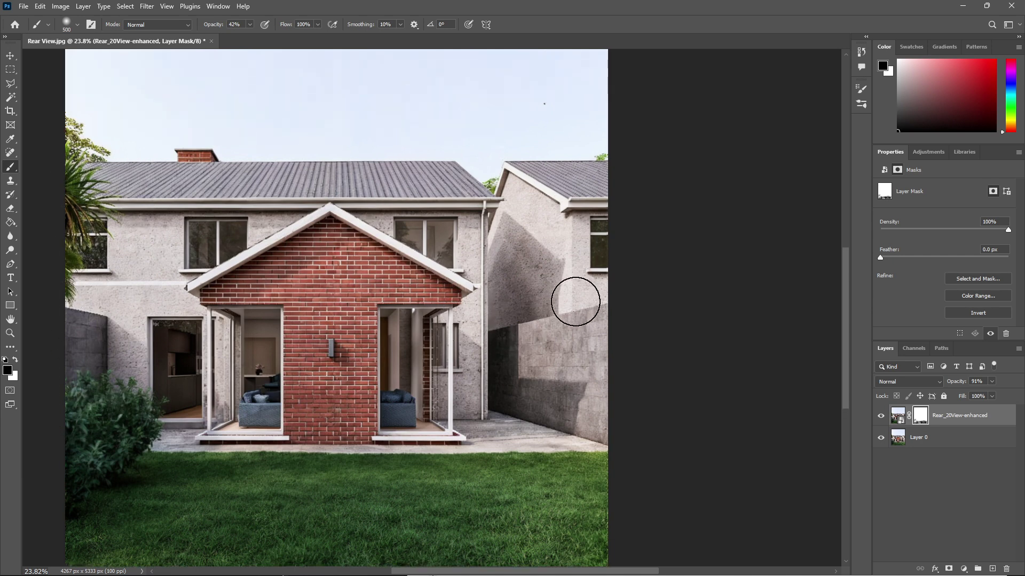
pyautogui.moveTo(542, 273)
pyautogui.mouseDown()
pyautogui.moveTo(532, 297)
pyautogui.moveTo(532, 247)
pyautogui.moveTo(515, 267)
pyautogui.moveTo(523, 297)
pyautogui.mouseUp()
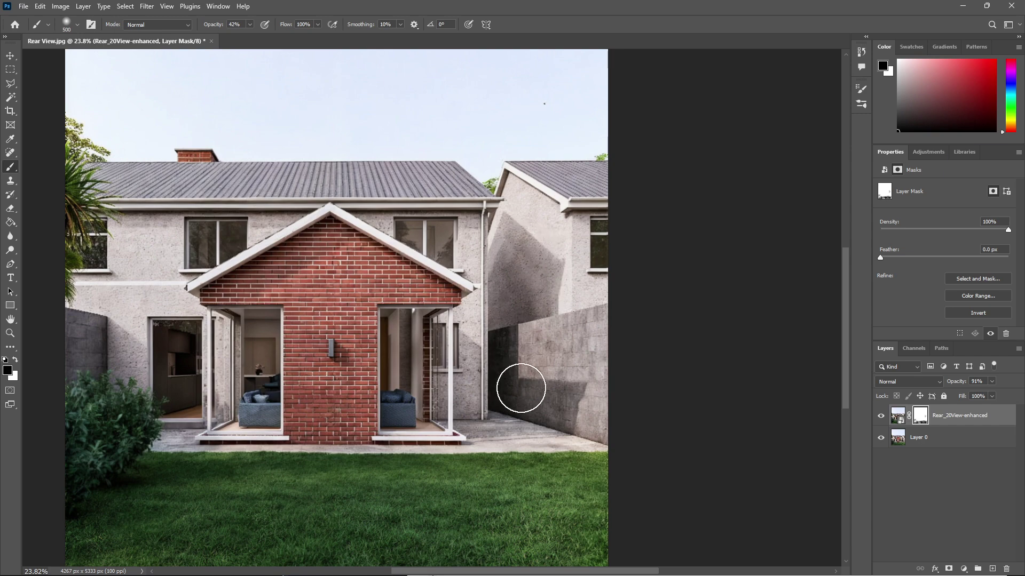
pyautogui.moveTo(521, 386); pyautogui.dragTo(565, 402)
# Select Layer 0 plus the enhanced layer and merge them into one Rear_20View-enhanced layer
pyautogui.scroll(-3, 331, 182)
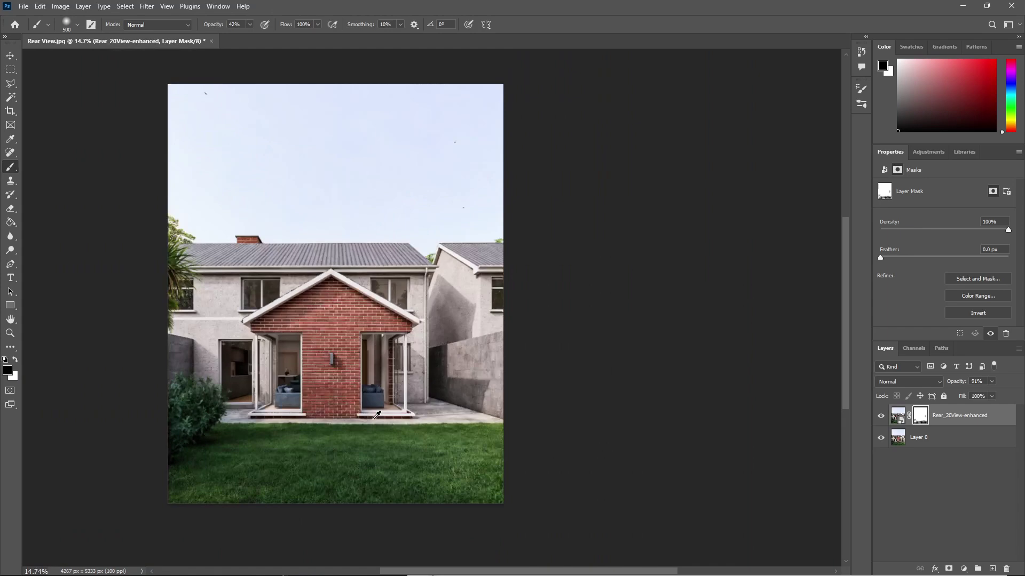
pyautogui.scroll(1, 372, 311)
pyautogui.scroll(-1, 373, 310)
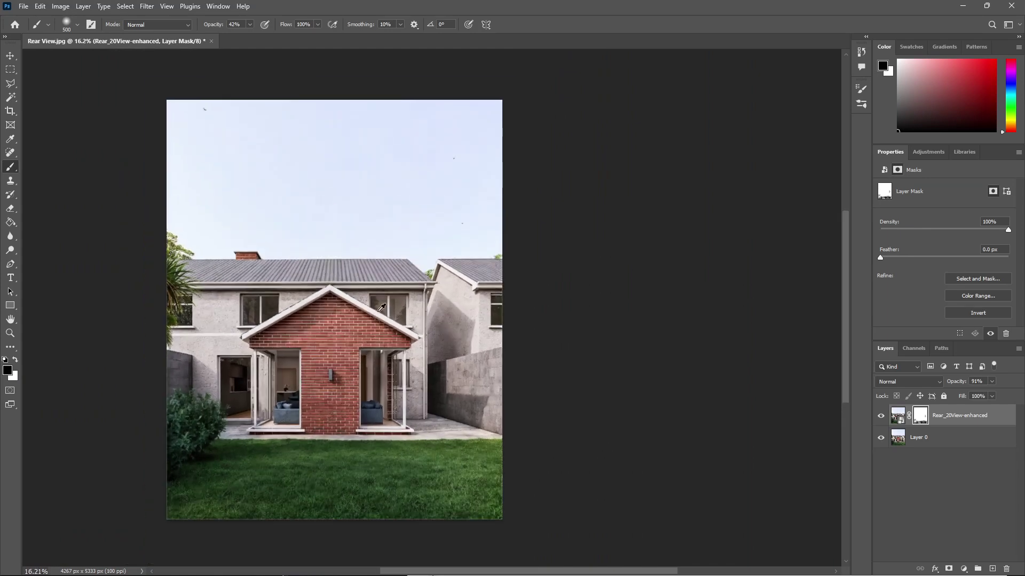
pyautogui.click(948, 440)
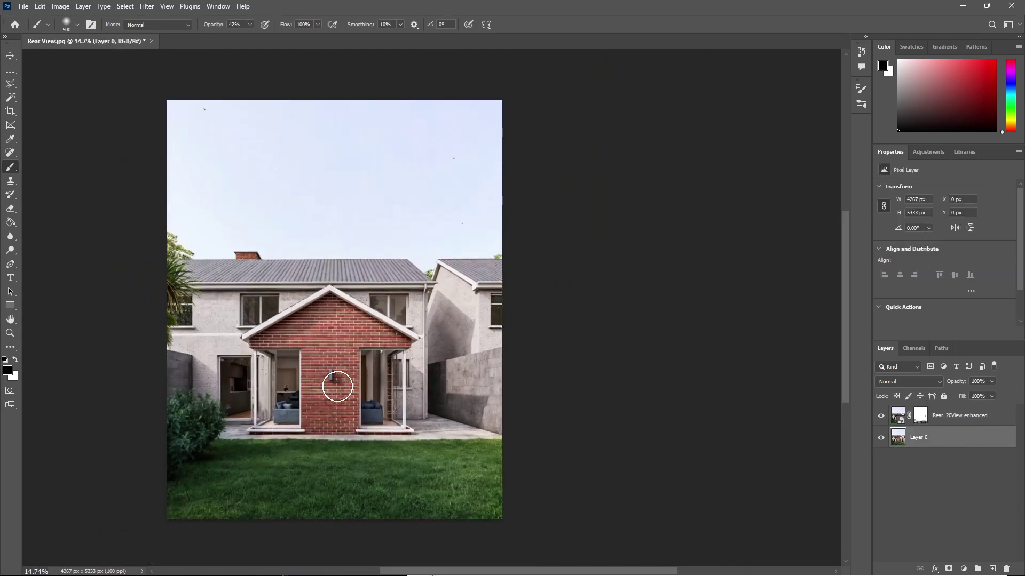
pyautogui.scroll(1, 338, 397)
pyautogui.keyDown('shift'); pyautogui.click(955, 419); pyautogui.keyUp('shift')
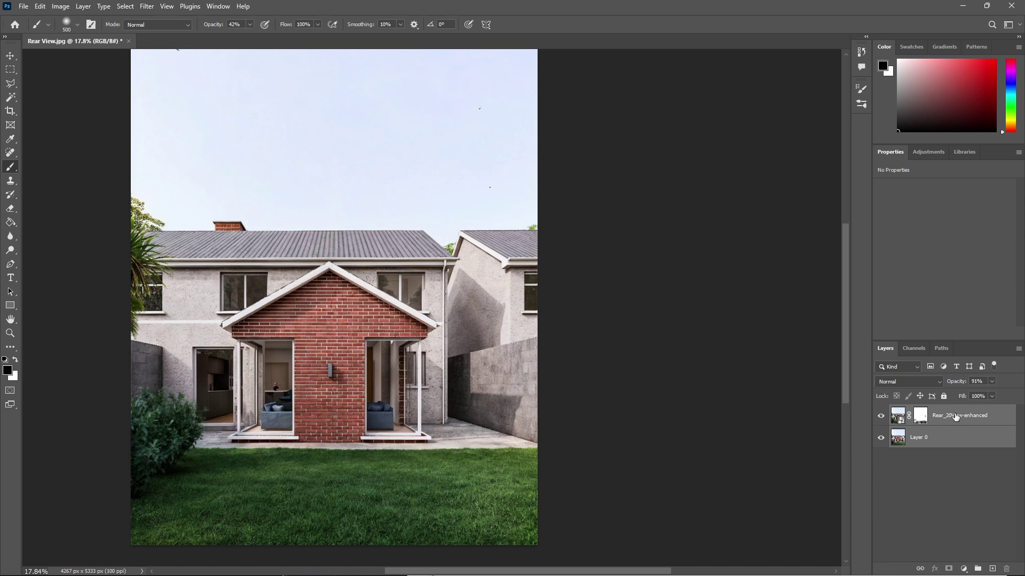
pyautogui.rightClick(956, 419)
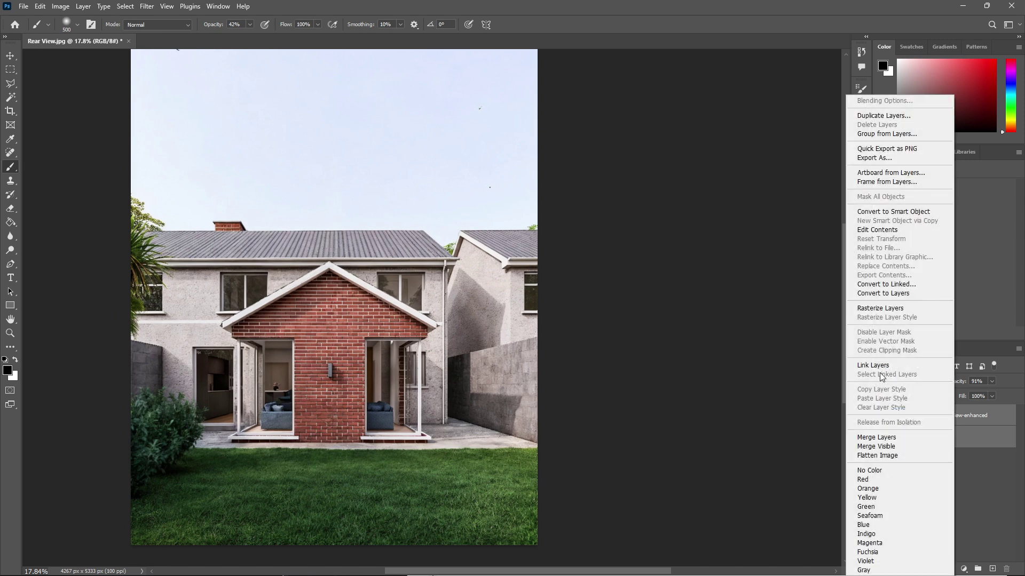
pyautogui.click(886, 437)
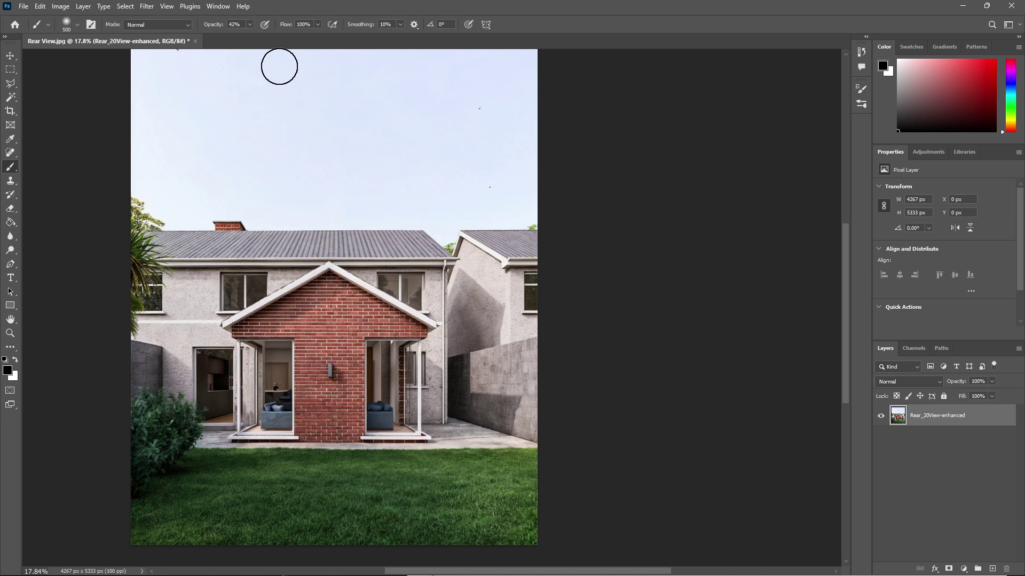
# Open the Camera Raw Filter on the merged layer and set exposure to -0.05
pyautogui.click(145, 7)
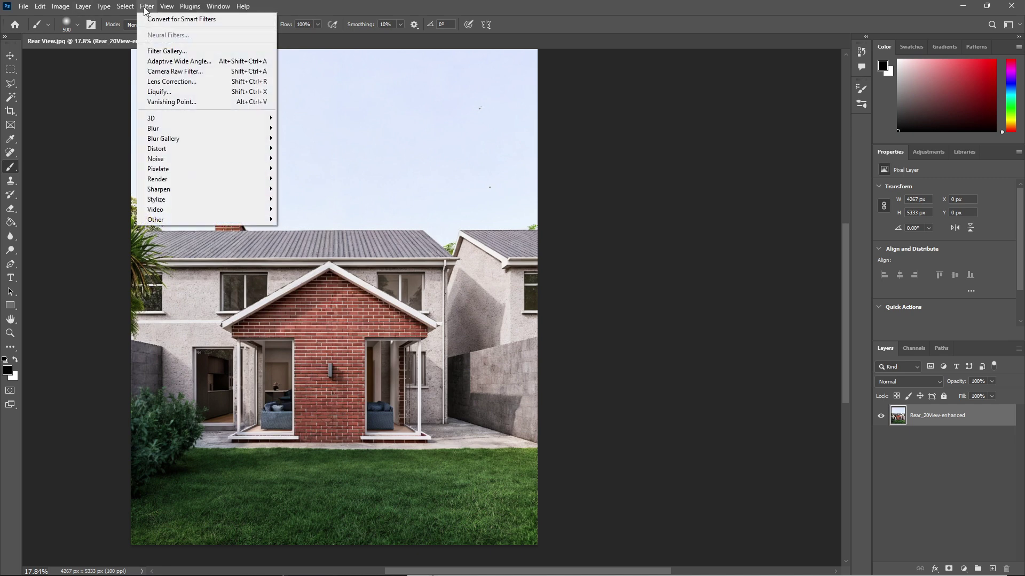
pyautogui.click(181, 72)
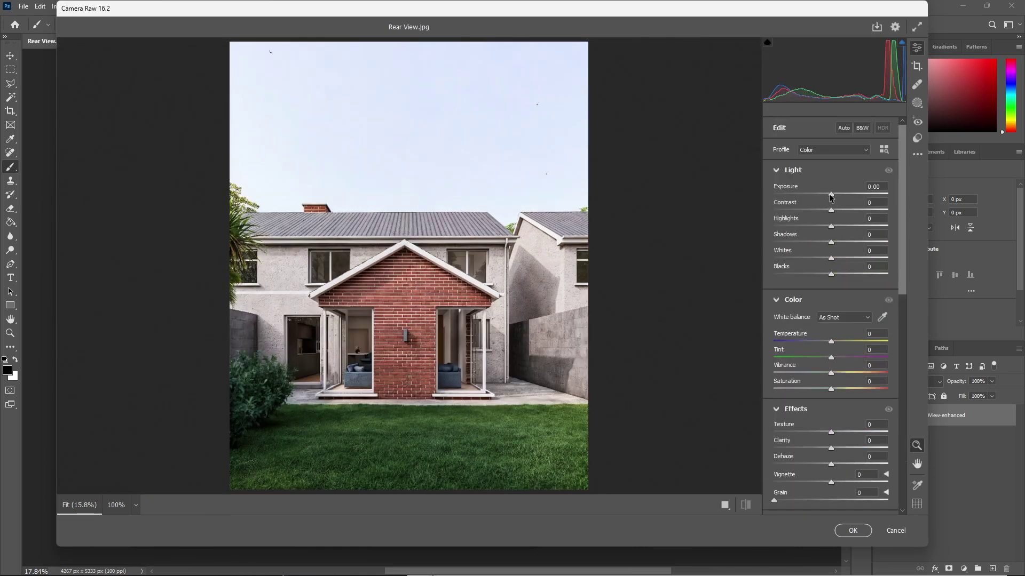
pyautogui.moveTo(830, 197); pyautogui.dragTo(823, 230)
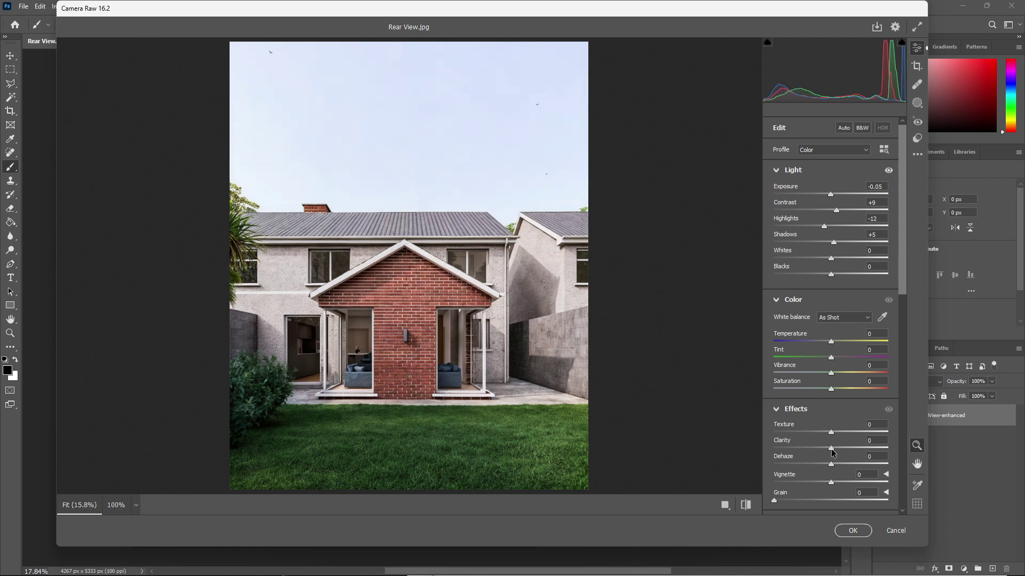
# Set clarity to -10, dehaze to +5 and vignette to -20
pyautogui.moveTo(832, 452)
pyautogui.mouseDown()
pyautogui.moveTo(851, 454)
pyautogui.moveTo(823, 455)
pyautogui.moveTo(852, 466)
pyautogui.moveTo(836, 468)
pyautogui.mouseUp()
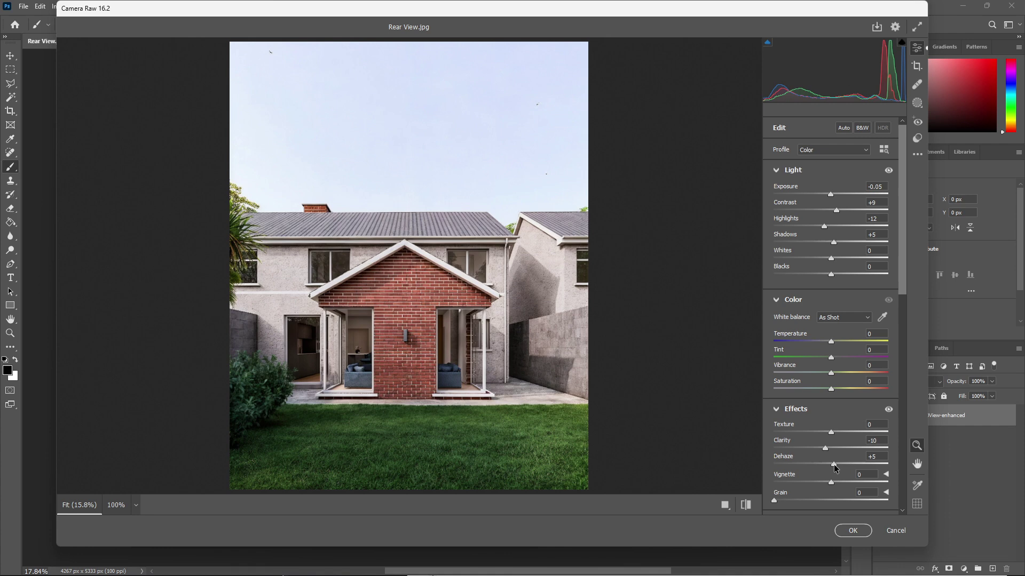
pyautogui.moveTo(905, 277); pyautogui.dragTo(906, 368)
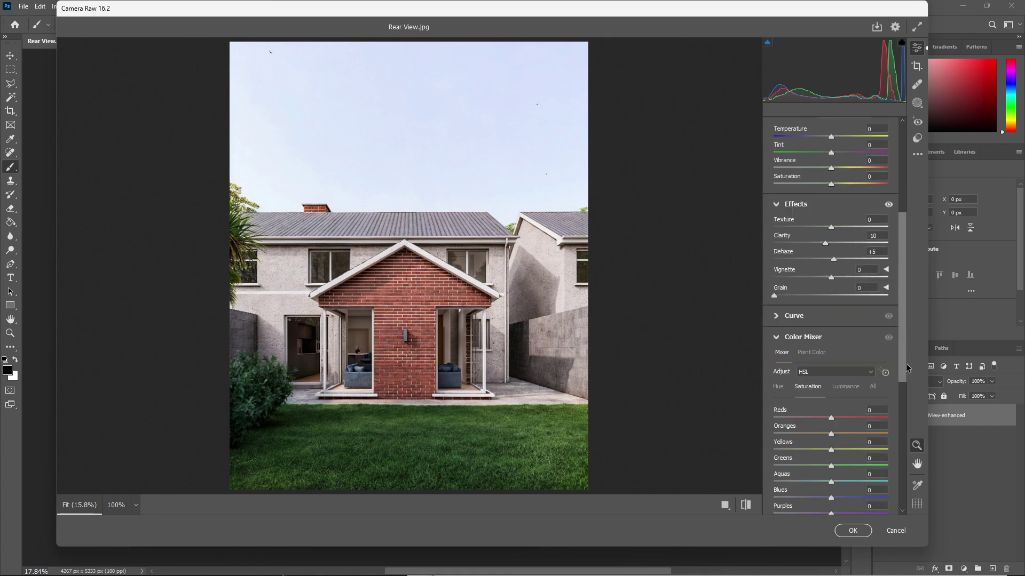
pyautogui.moveTo(903, 306); pyautogui.dragTo(901, 321)
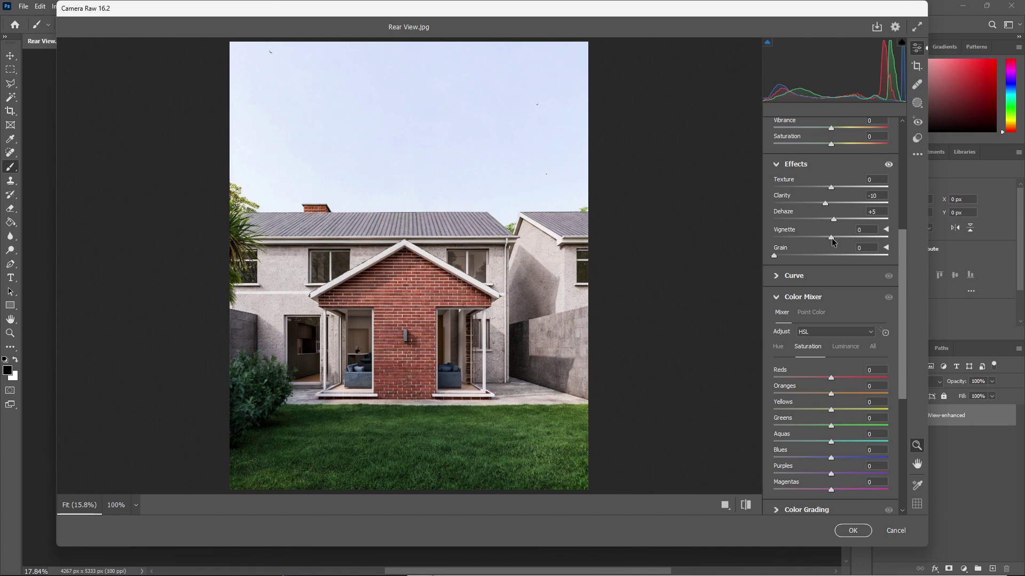
pyautogui.moveTo(831, 238)
pyautogui.mouseDown()
pyautogui.moveTo(863, 238)
pyautogui.moveTo(819, 245)
pyautogui.mouseUp()
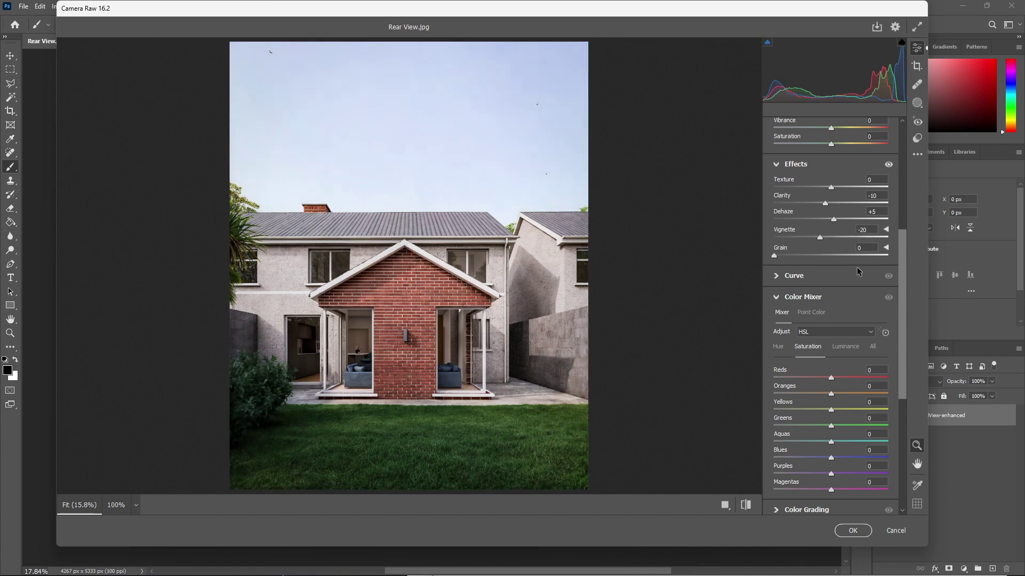
pyautogui.moveTo(899, 305); pyautogui.dragTo(900, 423)
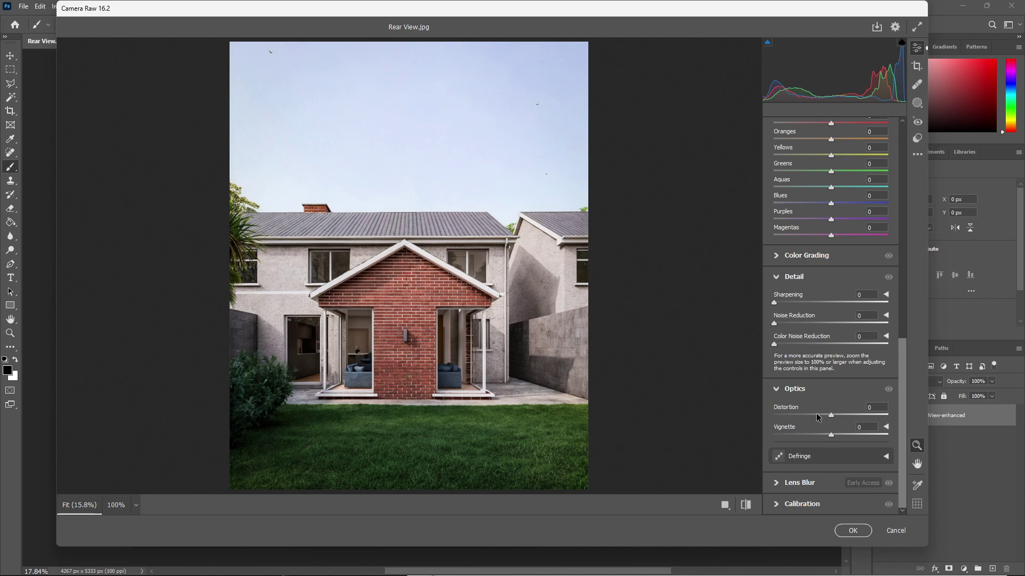
# Set lens distortion to -3, sharpening to 64 and exposure to +0.35
pyautogui.moveTo(832, 415); pyautogui.dragTo(830, 415)
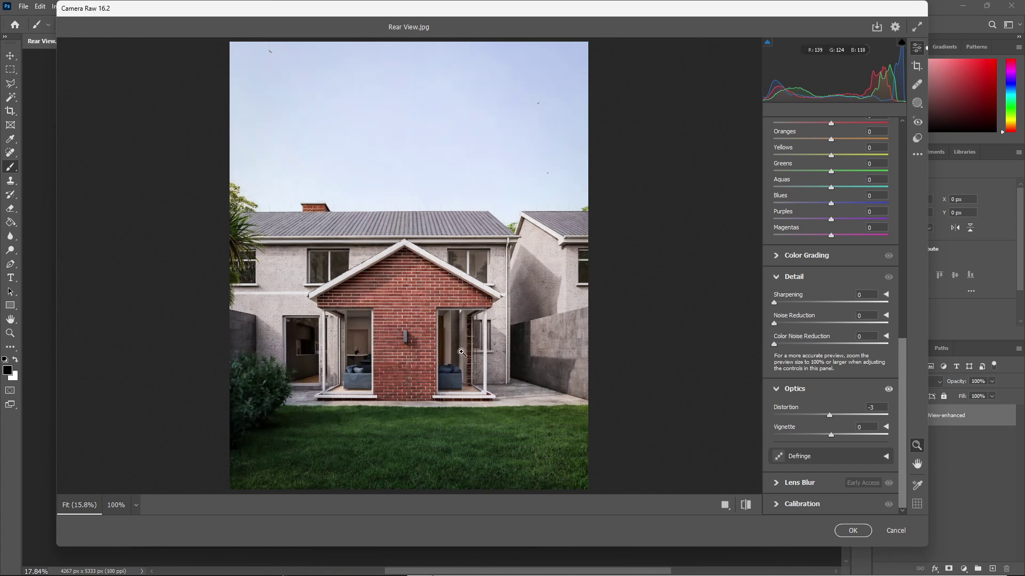
pyautogui.moveTo(902, 381); pyautogui.dragTo(902, 349)
pyautogui.moveTo(775, 377); pyautogui.dragTo(796, 375)
pyautogui.moveTo(888, 374); pyautogui.dragTo(821, 380)
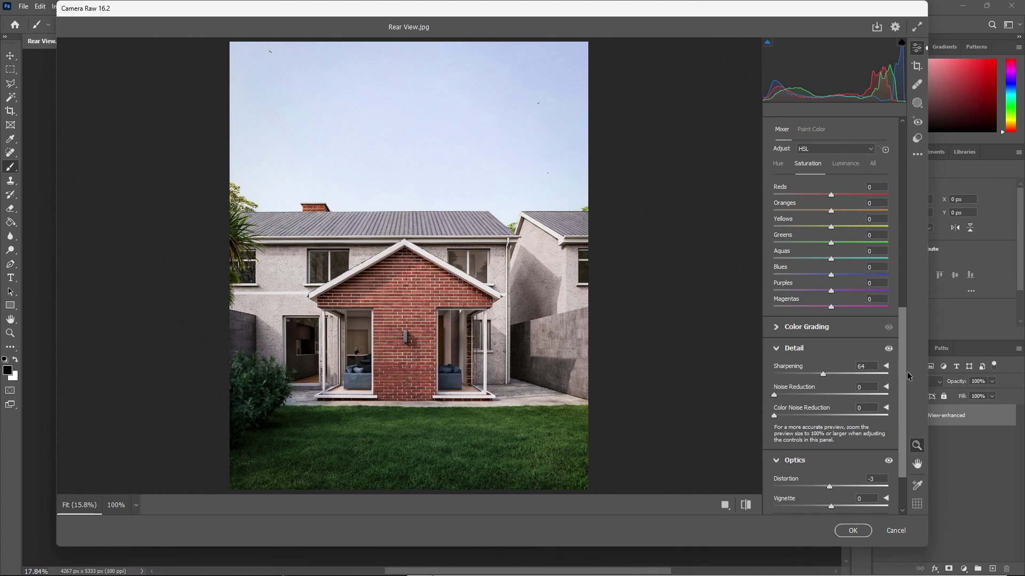
pyautogui.scroll(15, 881, 256)
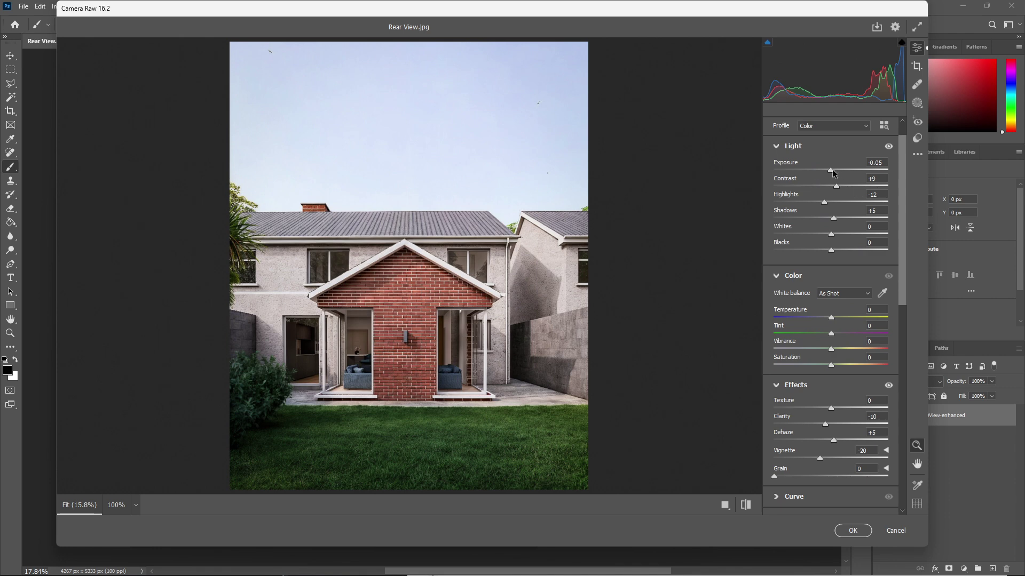
pyautogui.moveTo(831, 172); pyautogui.dragTo(836, 175)
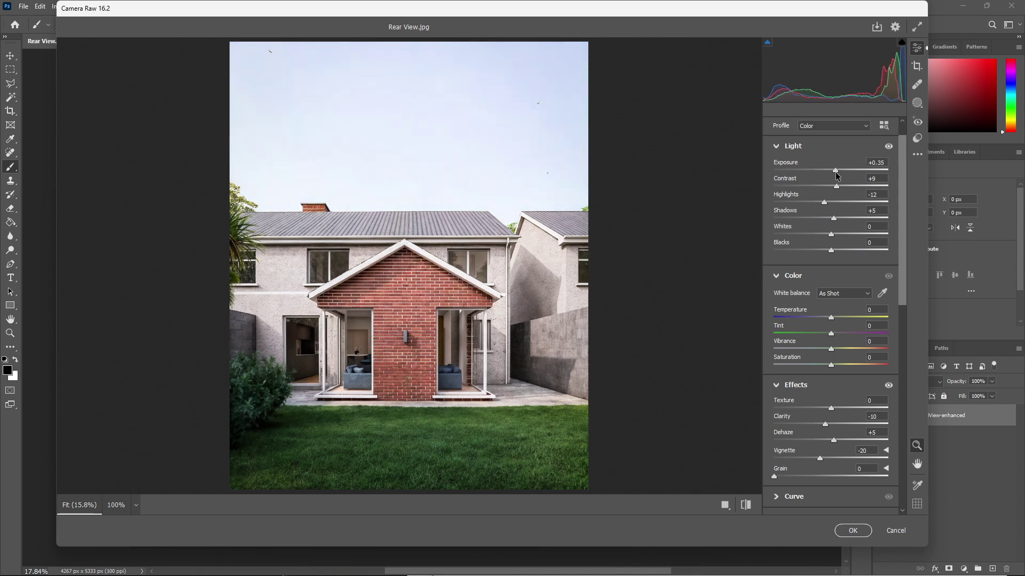
pyautogui.click(853, 531)
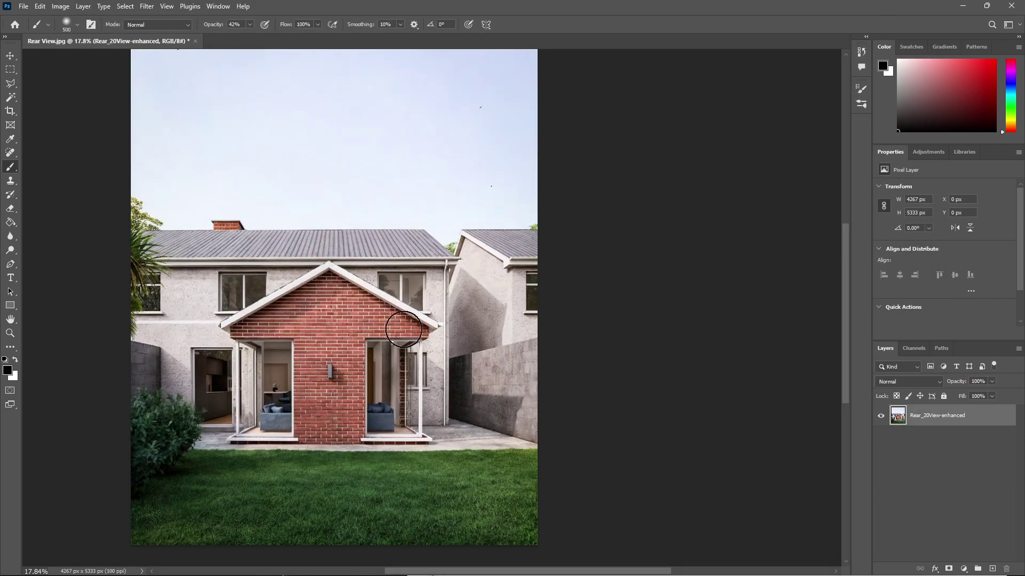
pyautogui.scroll(-3, 399, 412)
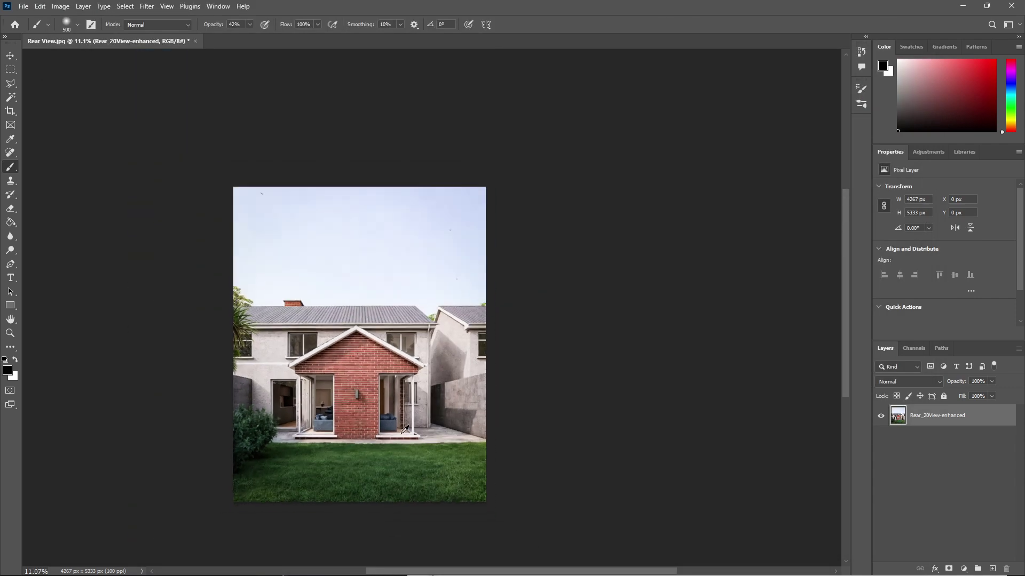
pyautogui.scroll(4, 448, 342)
pyautogui.scroll(-2, 448, 341)
pyautogui.scroll(1, 657, 419)
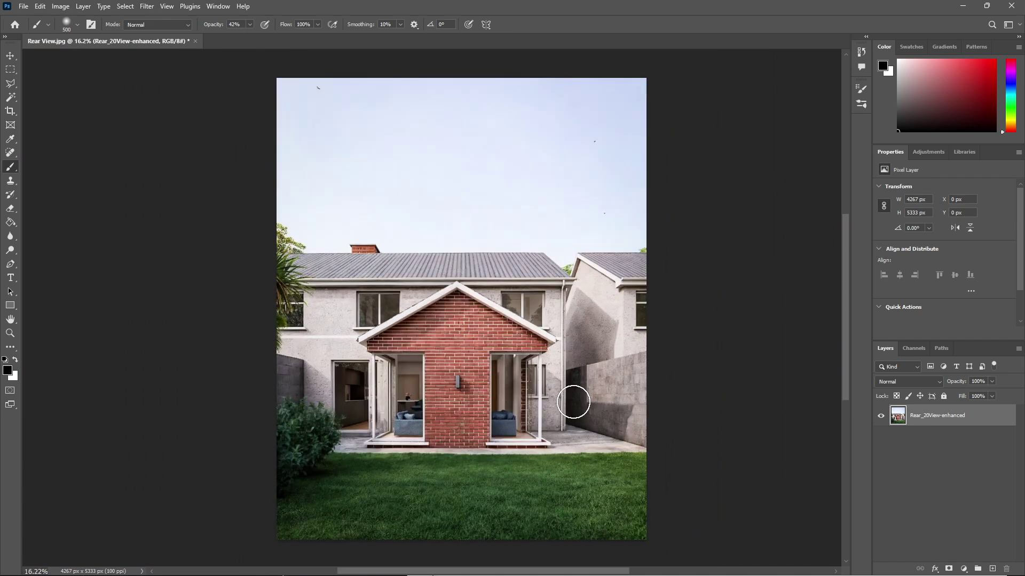